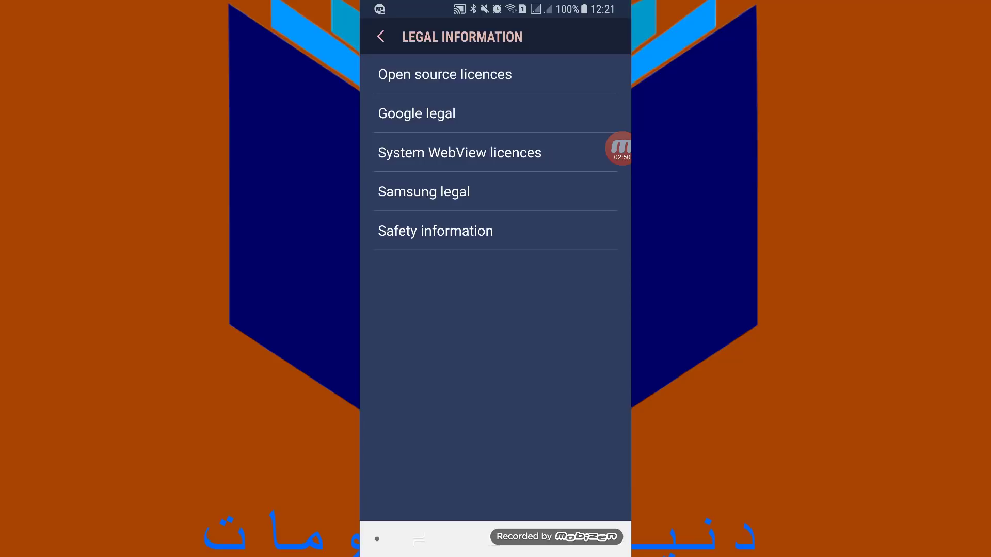
Open the phone's software information from About phone and activate developer mode through the build number
key("Escape")
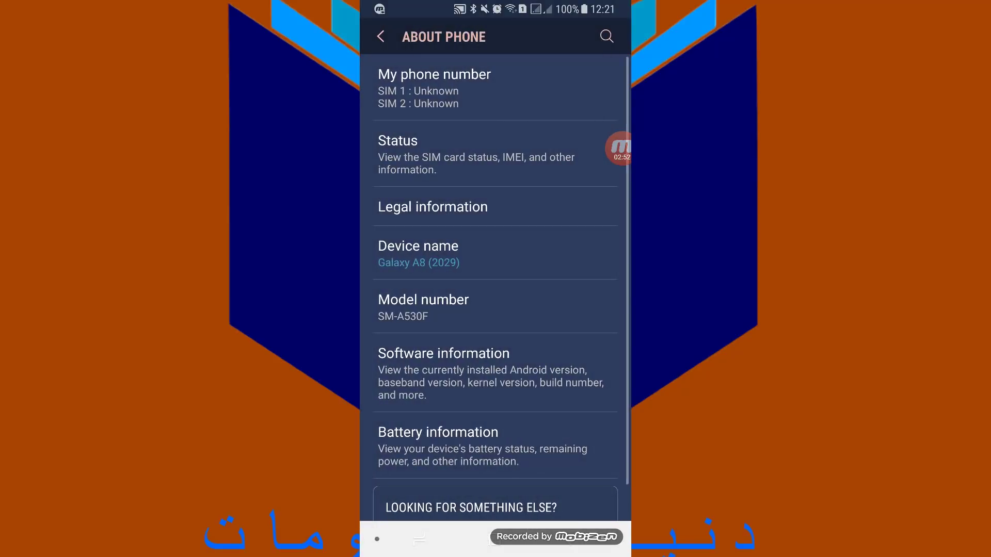
scroll(495, 286, "down", 1)
left_click(490, 320)
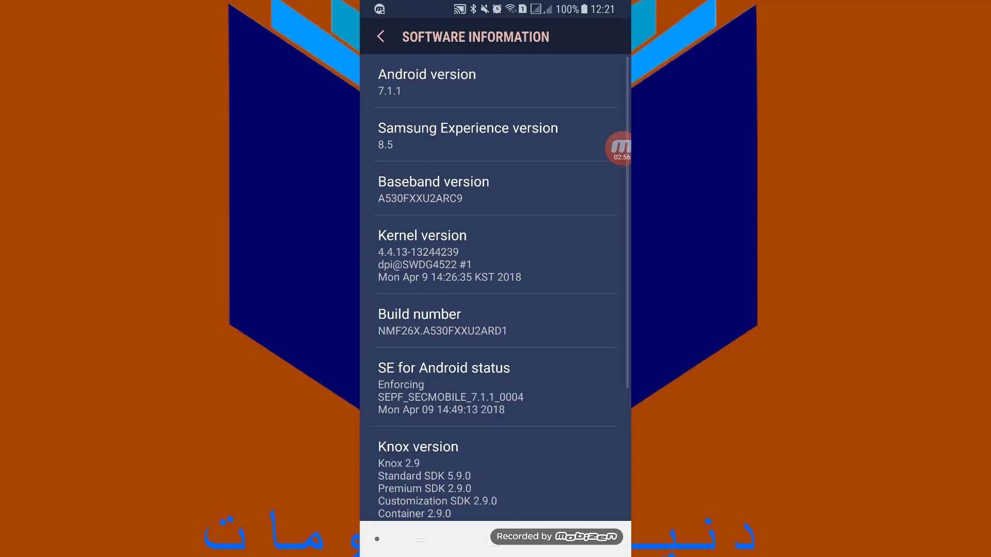
scroll(495, 286, "down", 1)
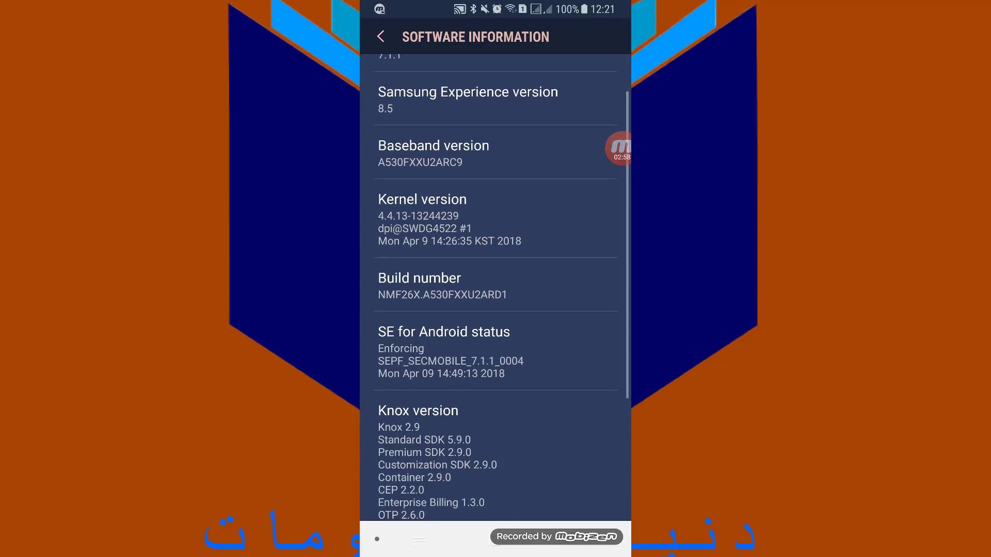
left_click(495, 287)
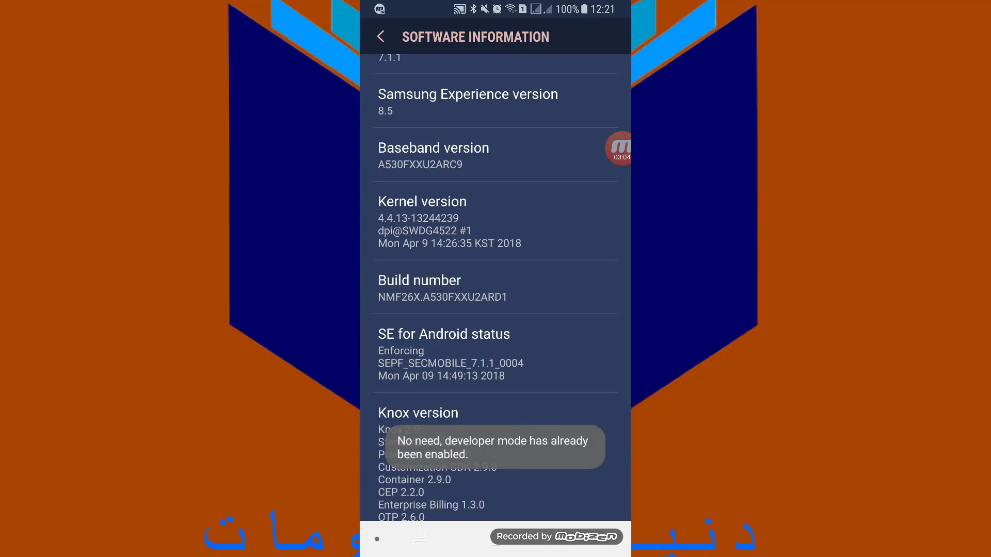
Open Developer options in the phone's settings, switch USB debugging off and back on, and allow it
left_click(571, 540)
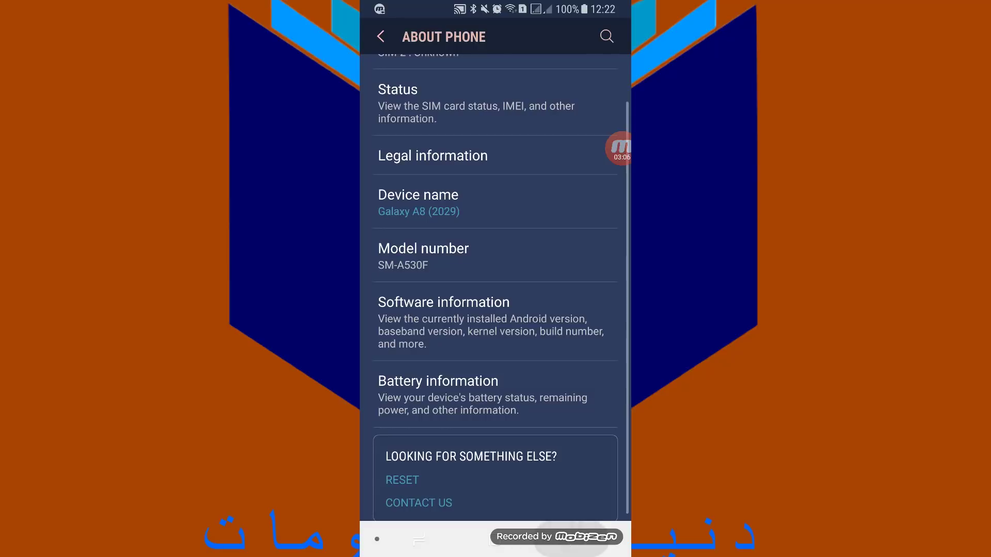
left_click(571, 539)
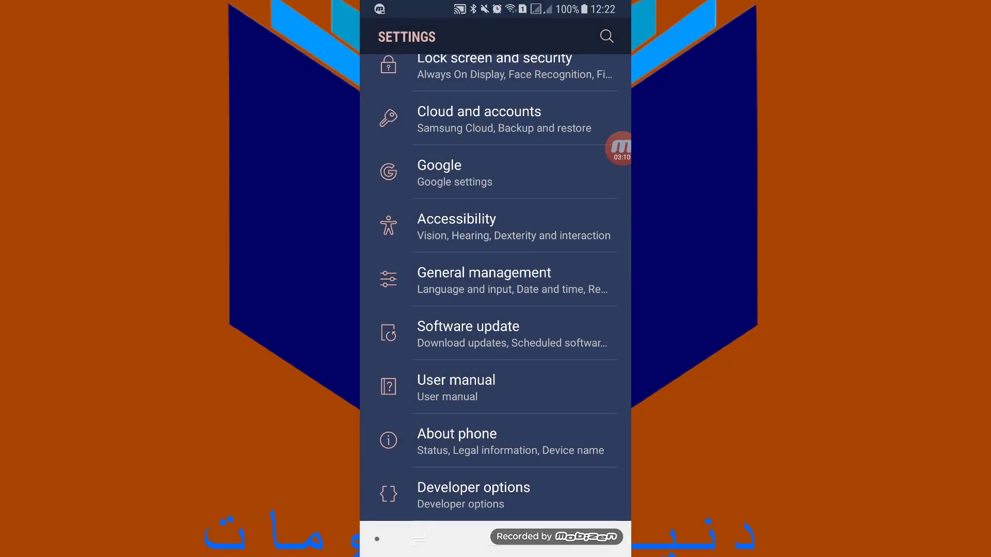
left_click(474, 493)
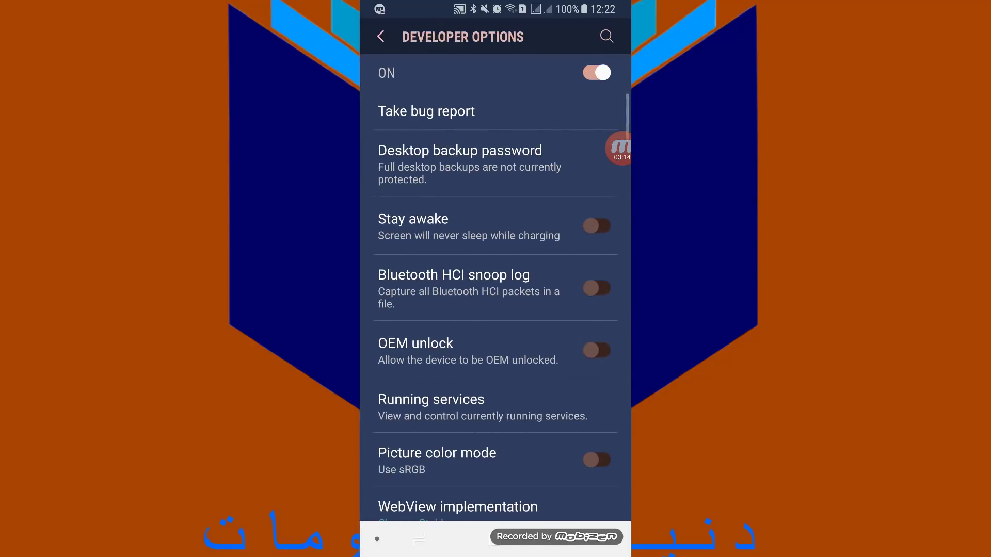
scroll(495, 305, "down", 5)
scroll(496, 305, "down", 4)
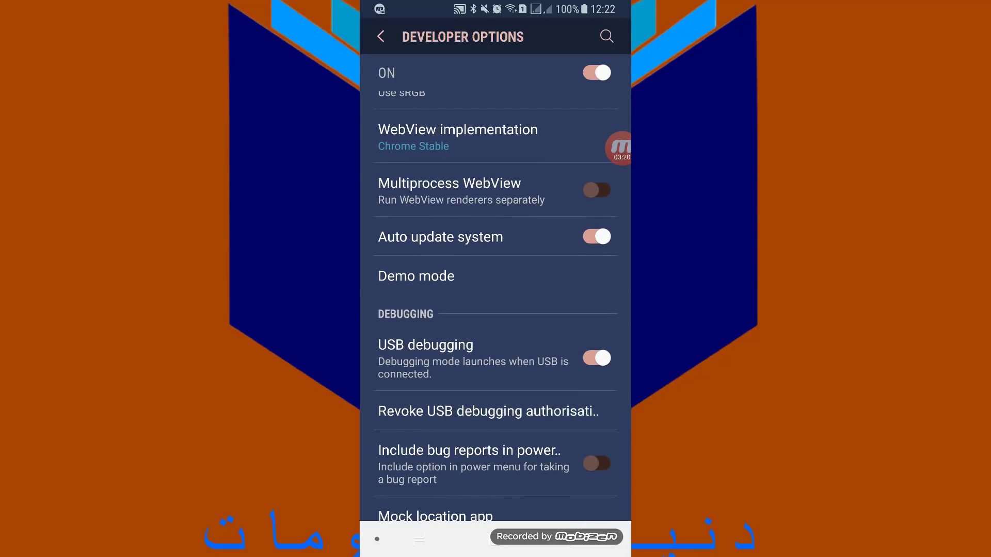
left_click(597, 358)
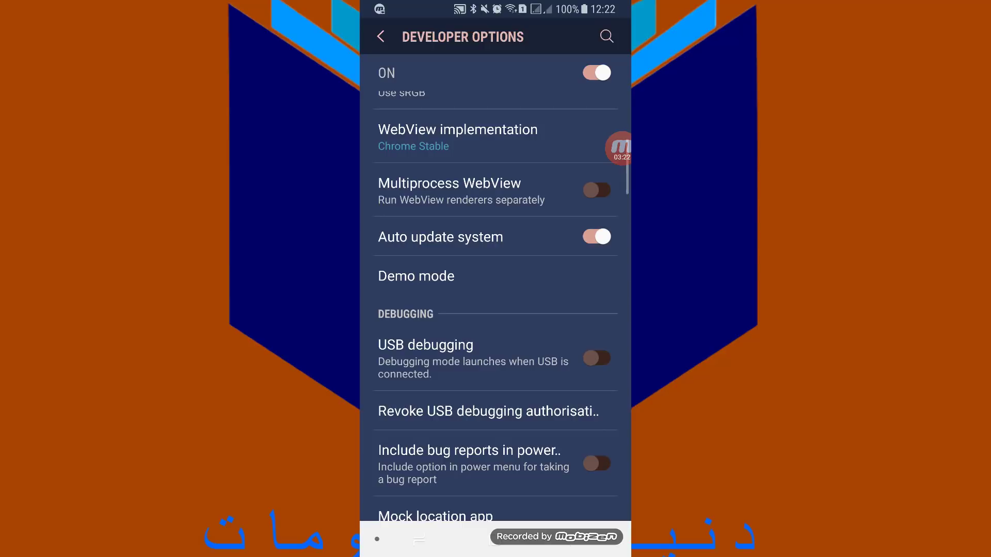
left_click(596, 358)
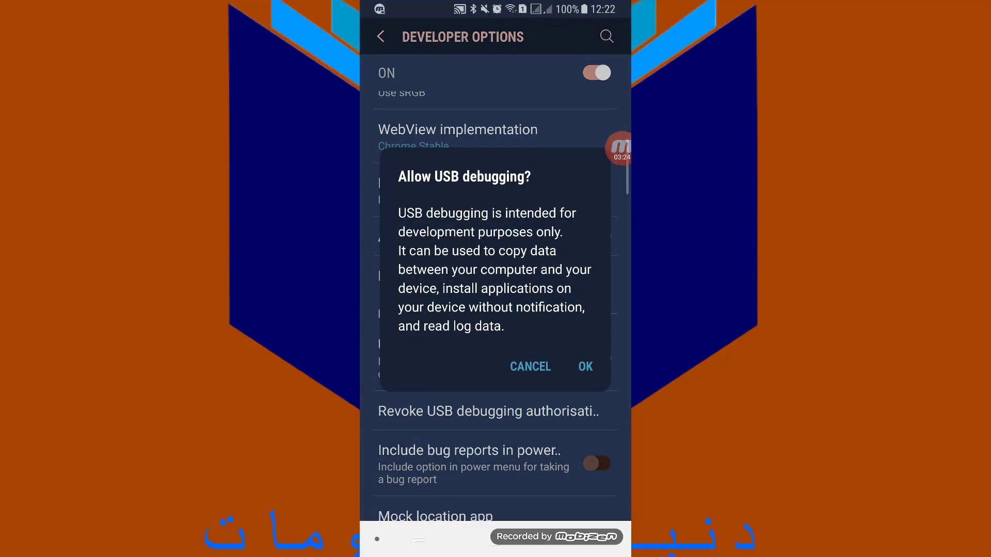
left_click(586, 365)
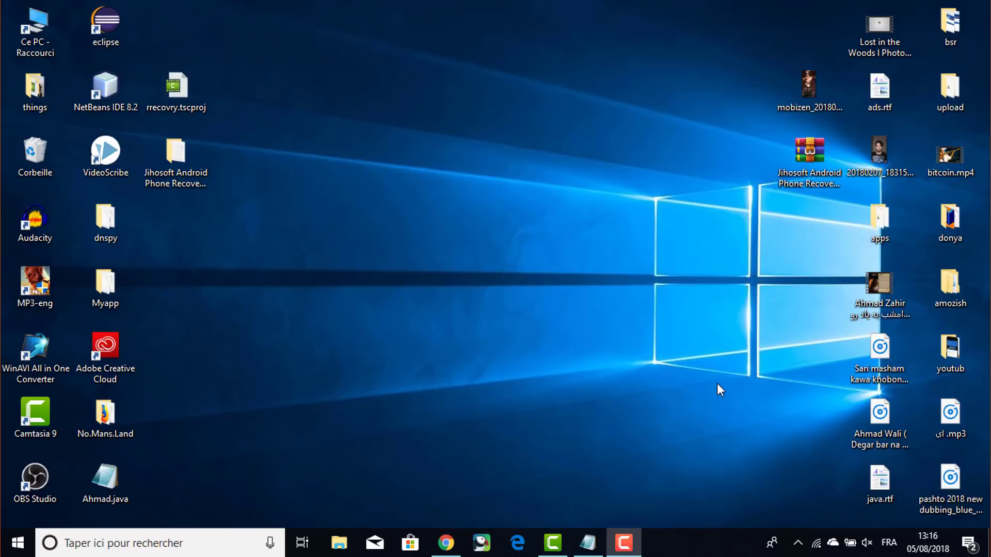
On the computer, move the Jihosoft Android Phone Recovery 8.5.2.0 archive to an empty area in the middle of the desktop
left_click_drag(828, 162, 468, 173)
left_click_drag(467, 56, 590, 165)
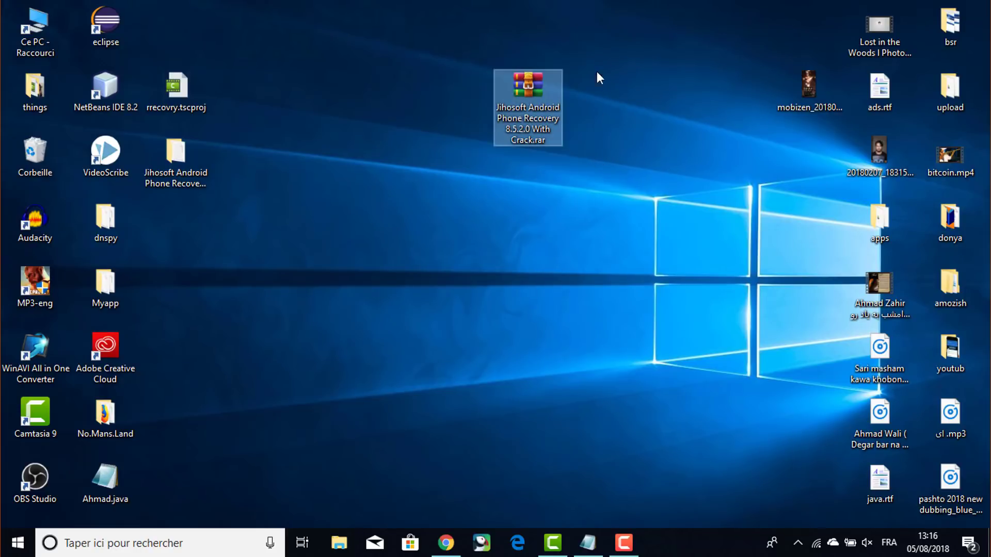
left_click_drag(597, 41, 474, 173)
left_click(595, 162)
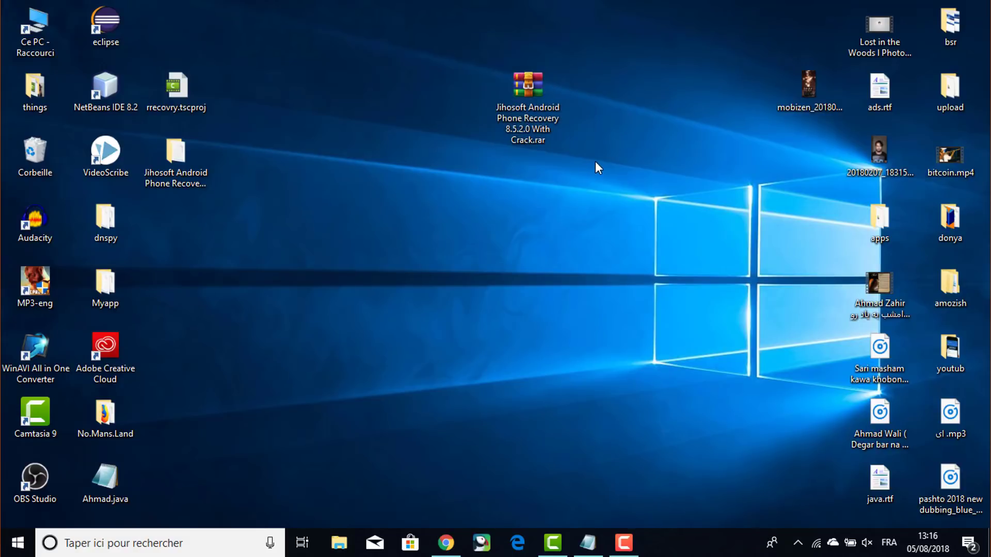
Open the Jihosoft Android Phone Recovery archive and extract its folder onto the desktop
double_click(539, 110)
left_click_drag(475, 95, 740, 92)
left_click(507, 221)
left_click_drag(507, 225, 203, 237)
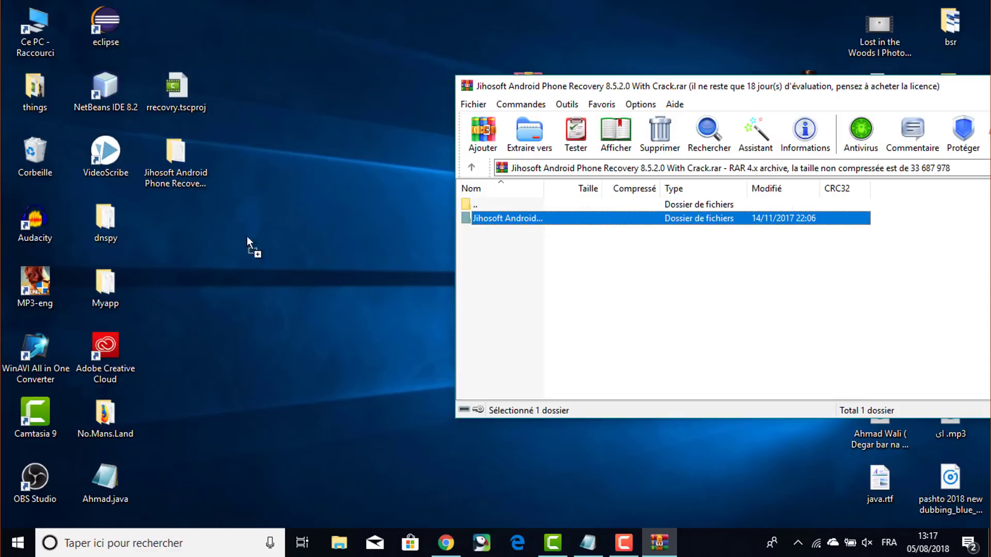
mouse_move(278, 232)
left_mouse_down()
mouse_move(497, 221)
mouse_move(264, 234)
left_mouse_up()
left_click_drag(258, 234, 316, 202)
Move rrecovry.tscproj and the extracted Jihosoft folder up one row each among the desktop icons
left_click(173, 164)
left_click_drag(181, 96, 189, 43)
left_click_drag(176, 155, 184, 104)
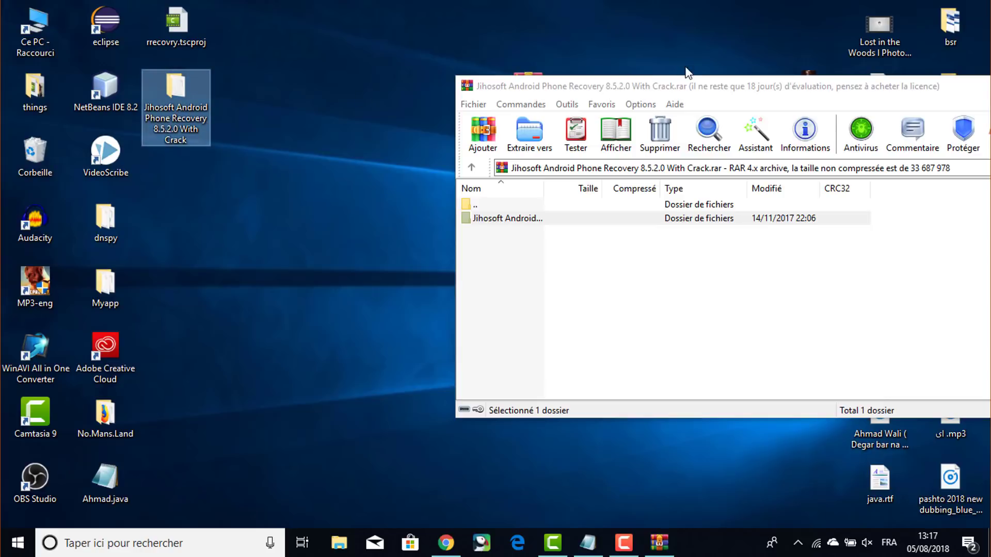
Bring the archive window fully onto the screen and close it
left_click_drag(699, 91, 617, 93)
left_click_drag(789, 101, 641, 120)
left_click(967, 106)
Place the Jihosoft archive directly below the mobizen file and the extracted folder alone beside the rrecovry.tscproj icon
left_click(547, 124)
left_click_drag(547, 123, 820, 157)
left_click_drag(815, 82, 824, 33)
left_click_drag(815, 157, 811, 99)
left_click_drag(175, 90, 317, 36)
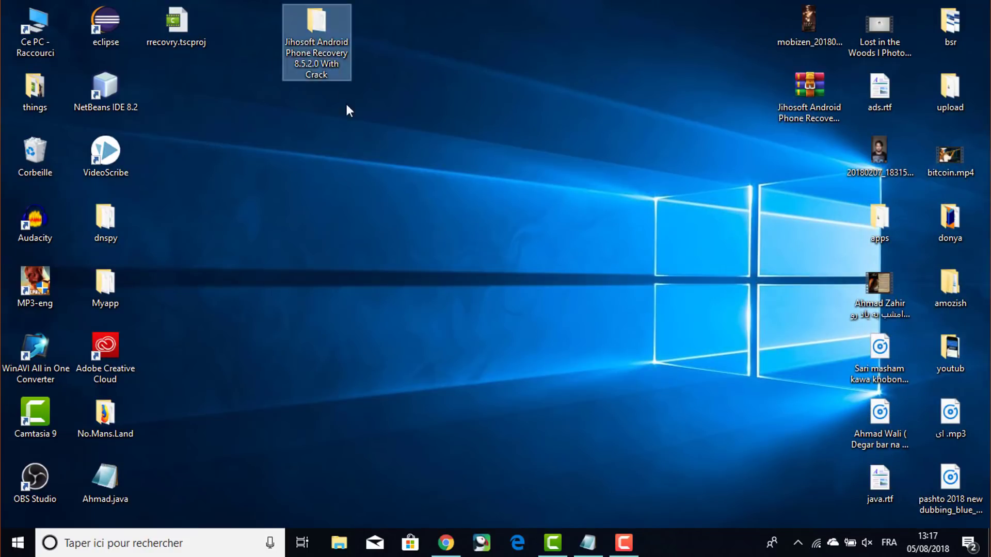
Run JIHO_iReparo_AR_Trial8.exe from the Setup subfolder of the extracted Jihosoft folder
double_click(328, 33)
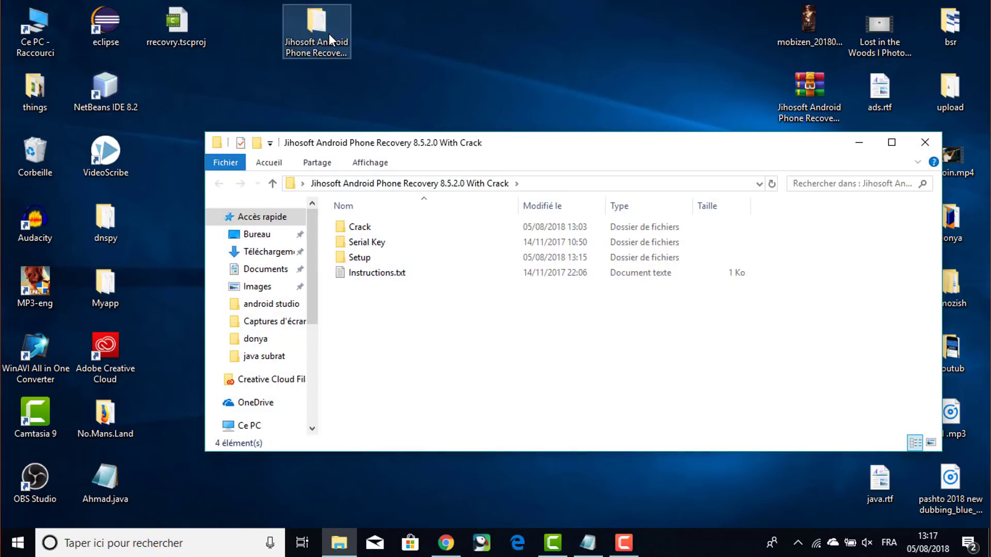
double_click(377, 260)
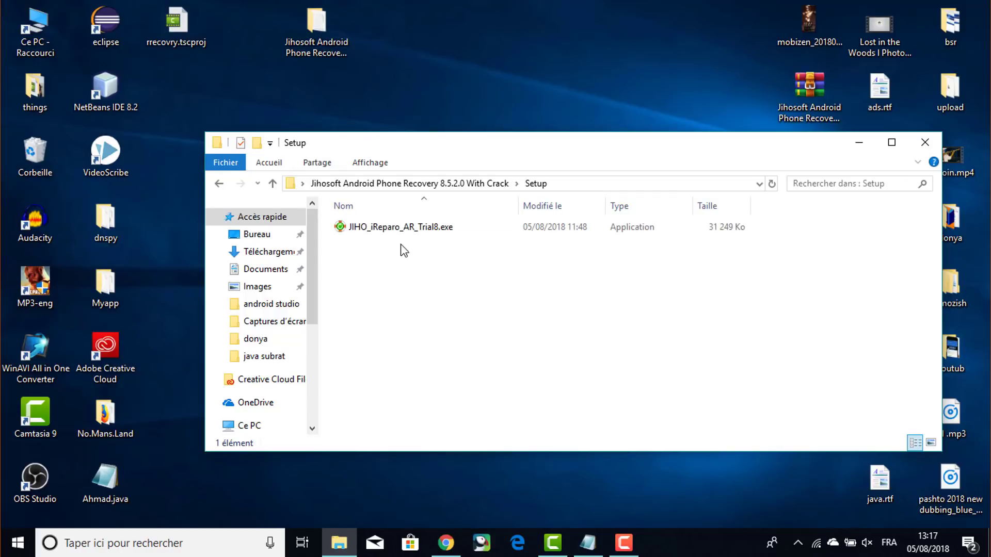
left_click_drag(377, 137, 465, 108)
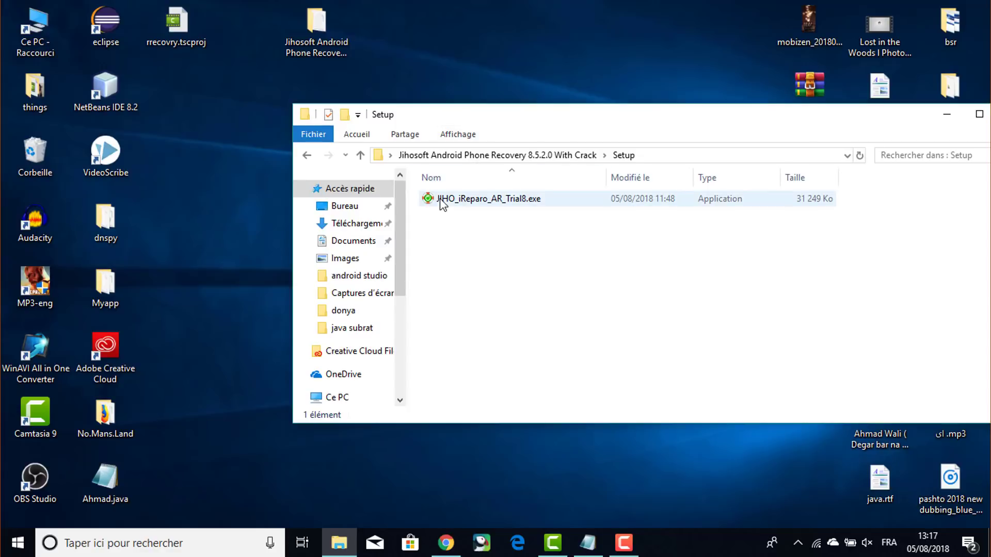
double_click(467, 202)
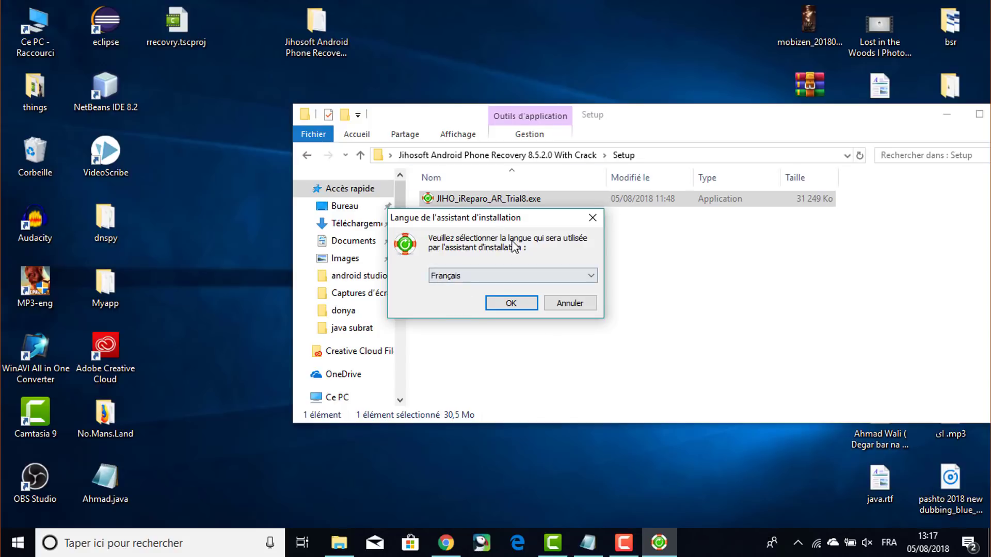
Choose English as the installer language and start the setup wizard
left_click_drag(503, 219, 551, 214)
left_click(628, 271)
left_click(516, 292)
left_click(583, 302)
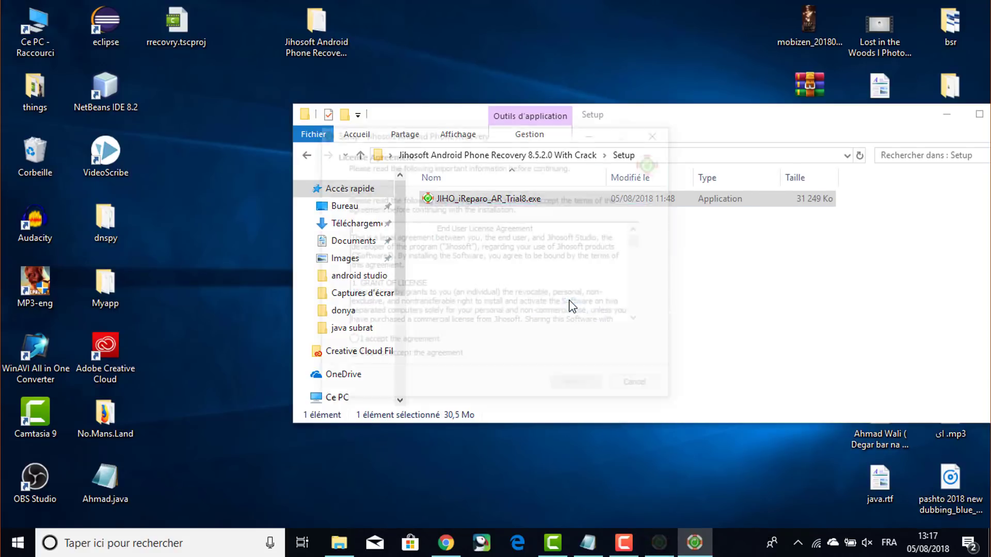
Accept the license agreement, install Jihosoft Android Phone Recovery with the default options and a desktop shortcut, and launch it
left_click(429, 343)
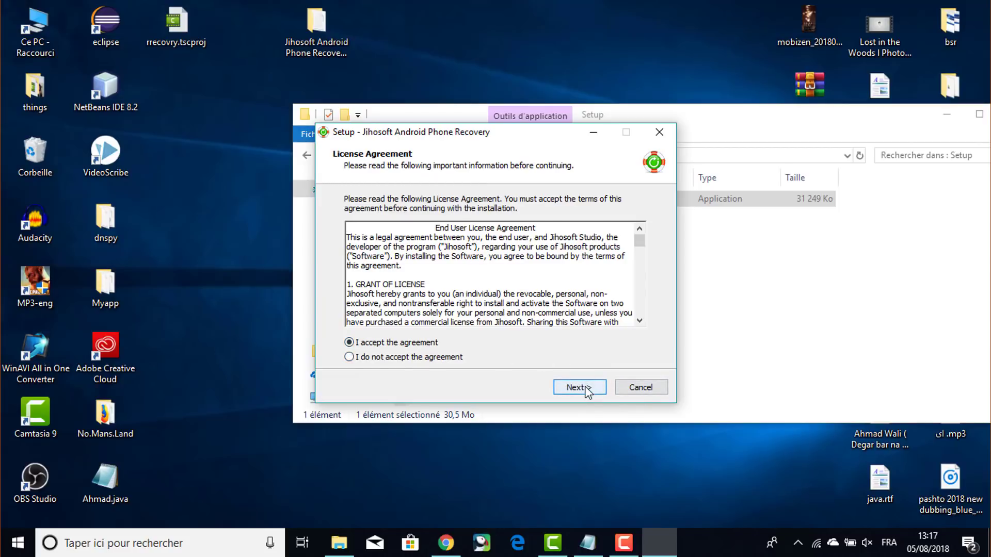
left_click(579, 387)
left_click(582, 390)
left_click(585, 390)
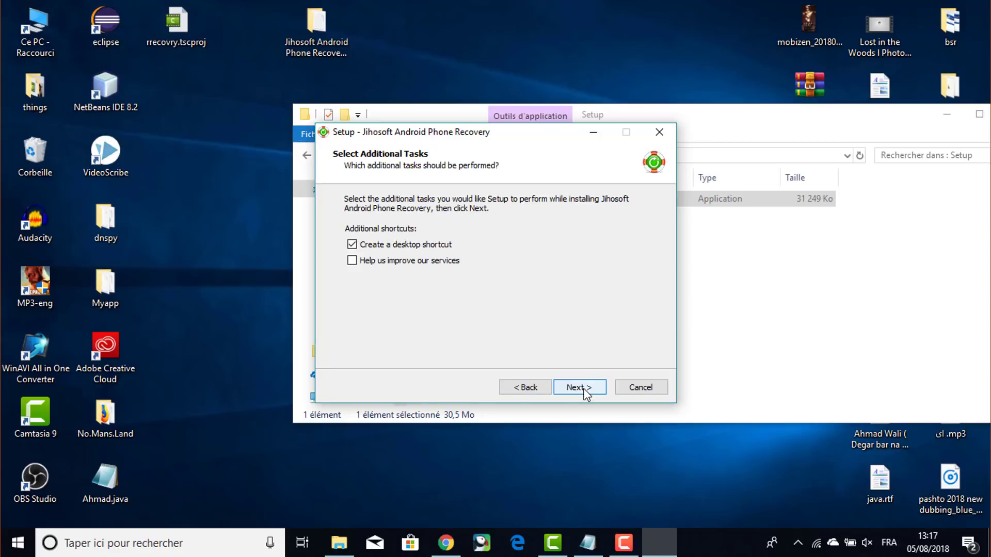
left_click(584, 389)
left_click(586, 391)
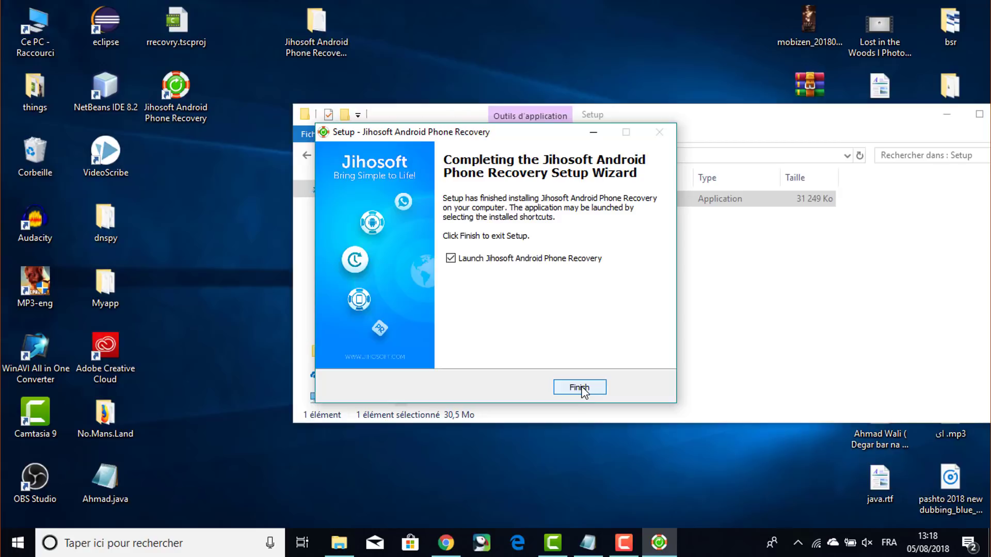
left_click(579, 388)
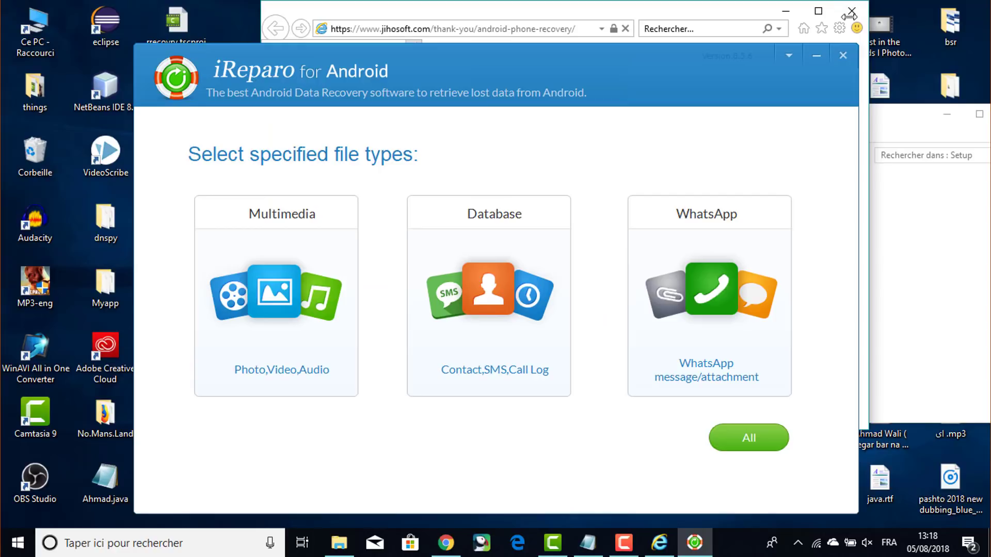
Close the Jihosoft web page and minimise the Setup folder window so that only iReparo for Android stays open
left_click(850, 17)
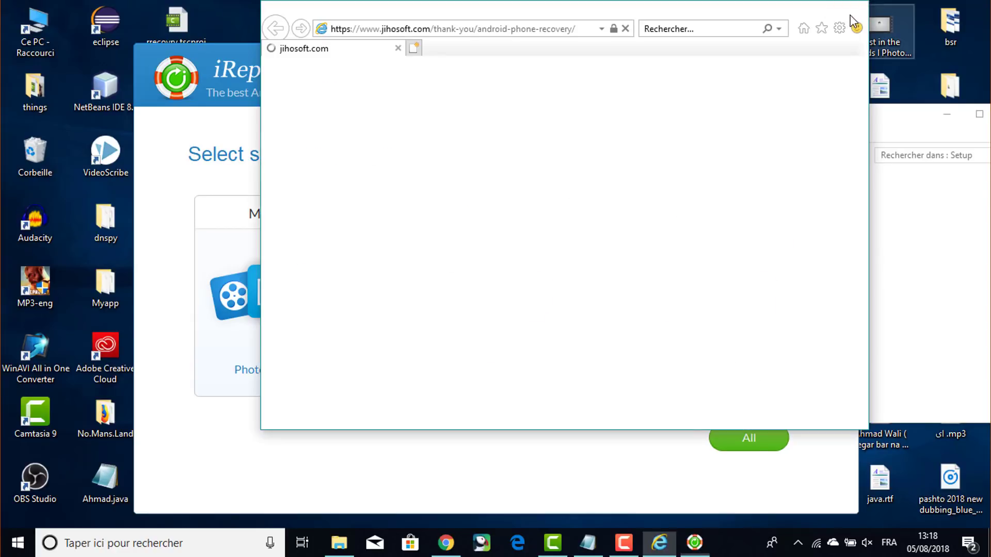
key("alt+F4")
left_click(926, 133)
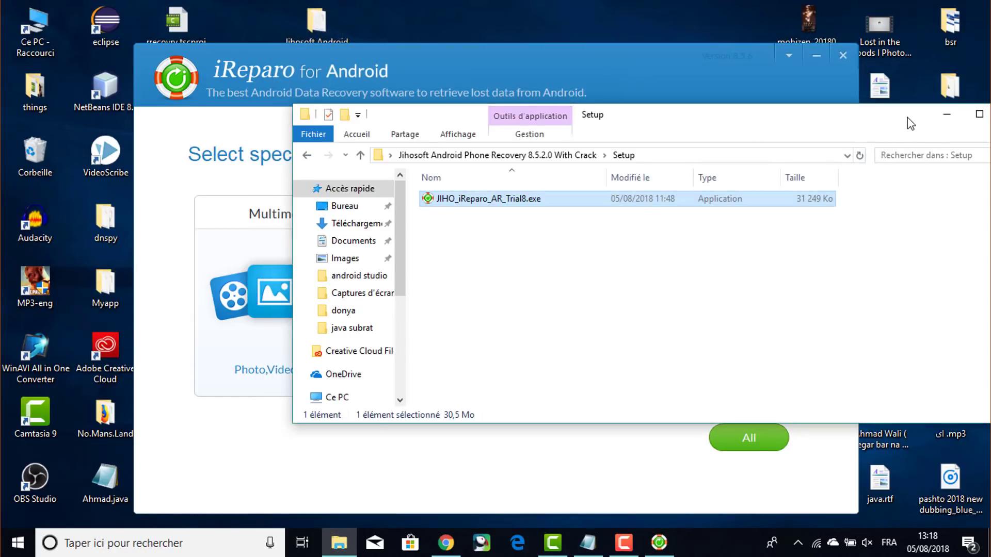
left_click(304, 151)
left_click(946, 114)
left_click_drag(481, 66, 495, 29)
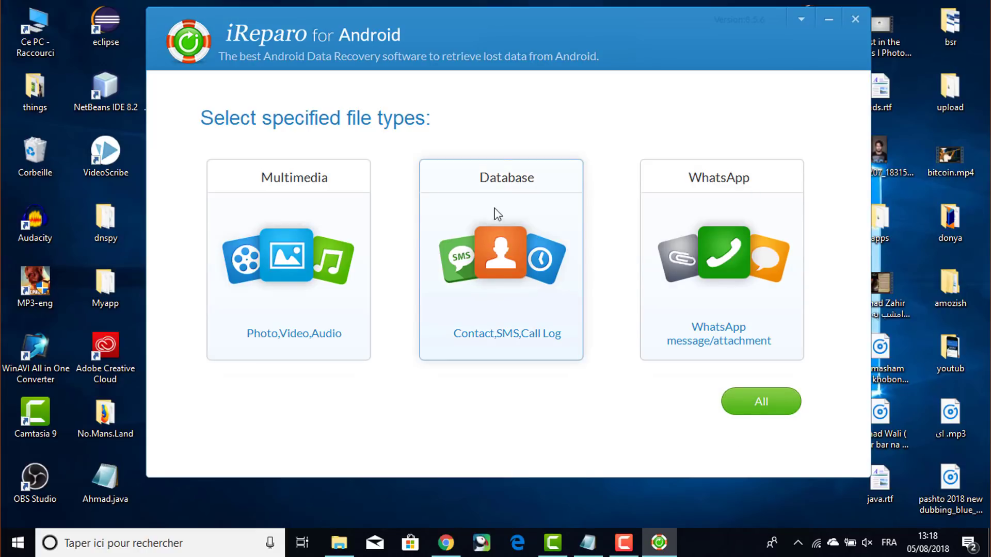
Choose Multimedia recovery with all photos in every format, and limit the video formats to MP4
left_click(333, 234)
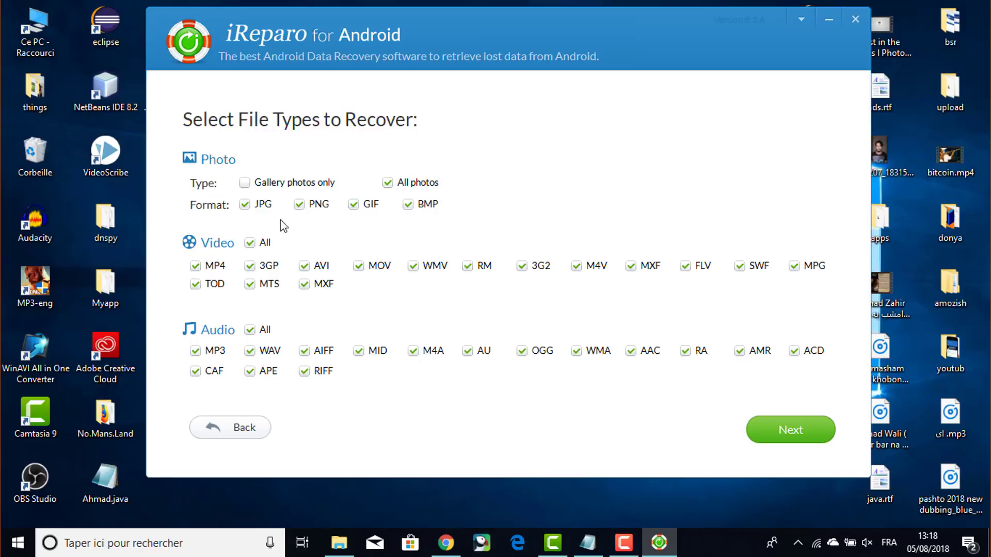
left_click(246, 184)
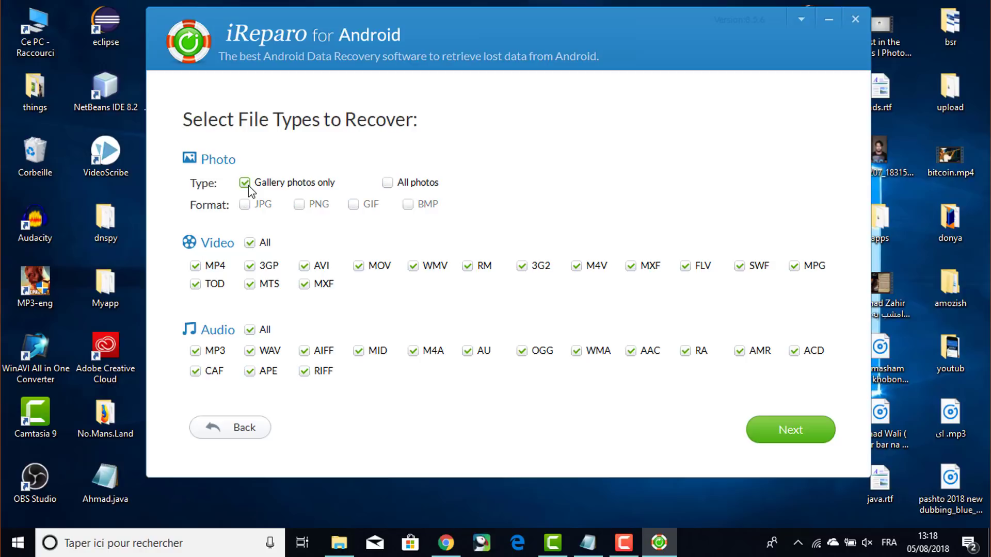
left_click(416, 187)
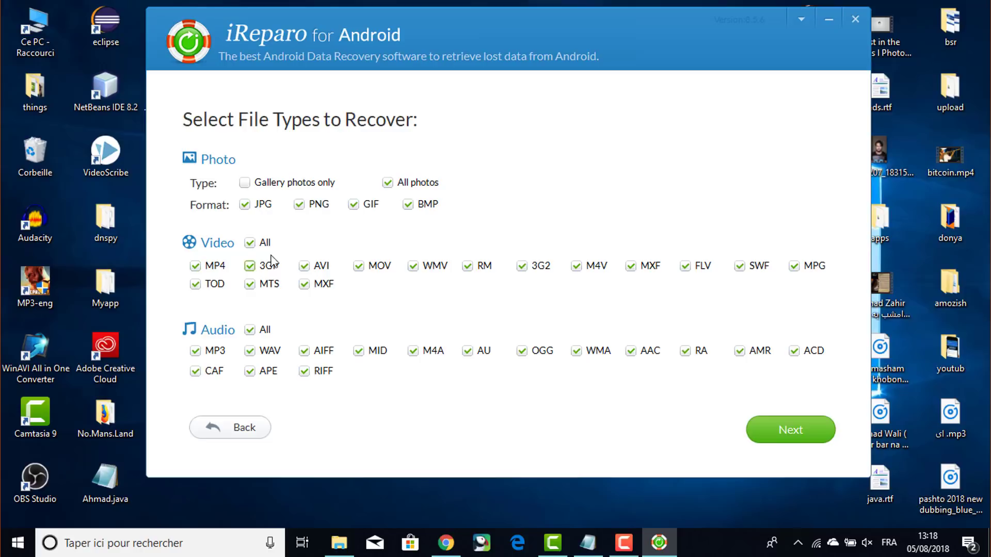
left_click(250, 243)
left_click(195, 265)
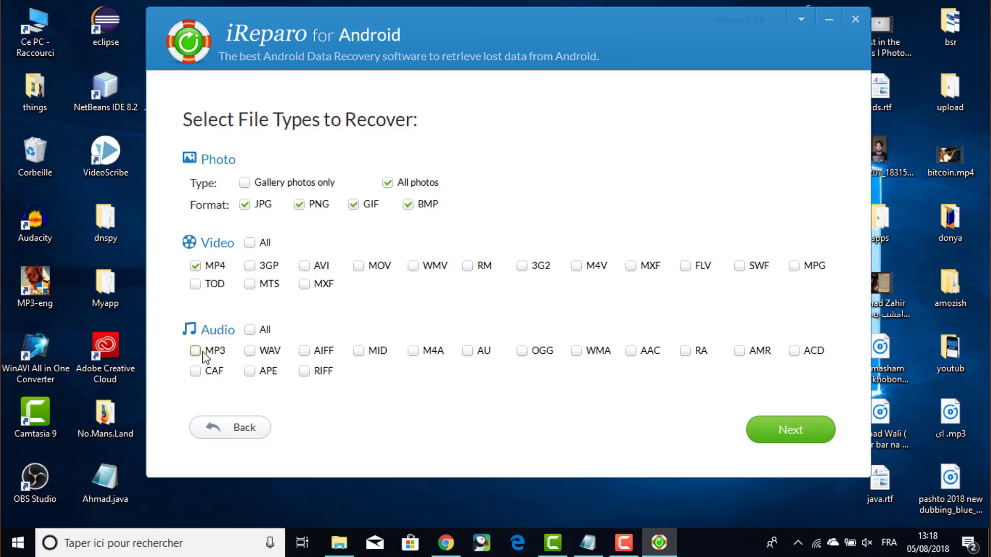
Confirm the selected file types and start scanning the connected phone
left_click(776, 429)
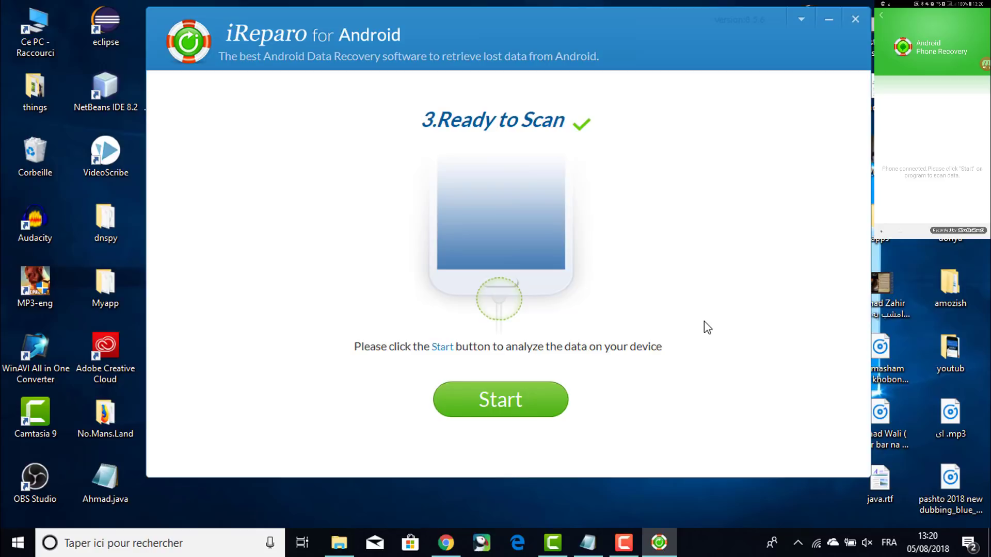
left_click(506, 412)
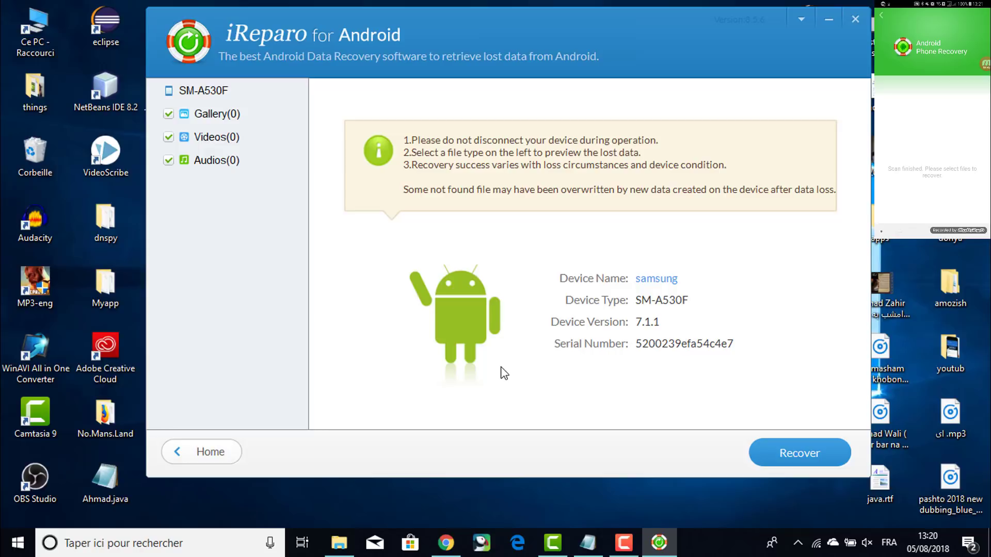
Browse to Bureau as the output folder for the recovered files, and cancel the folder selection
left_click(806, 459)
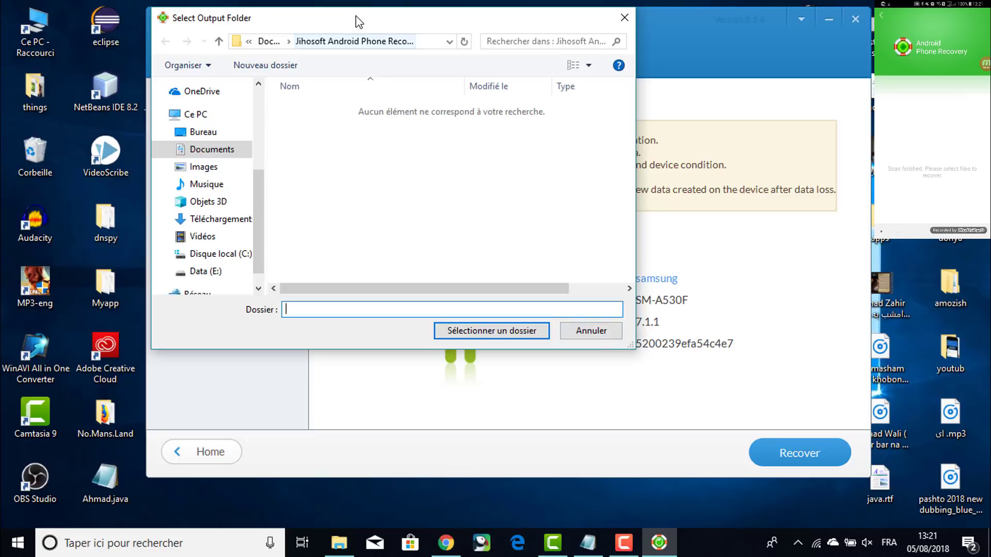
left_click_drag(355, 15, 467, 47)
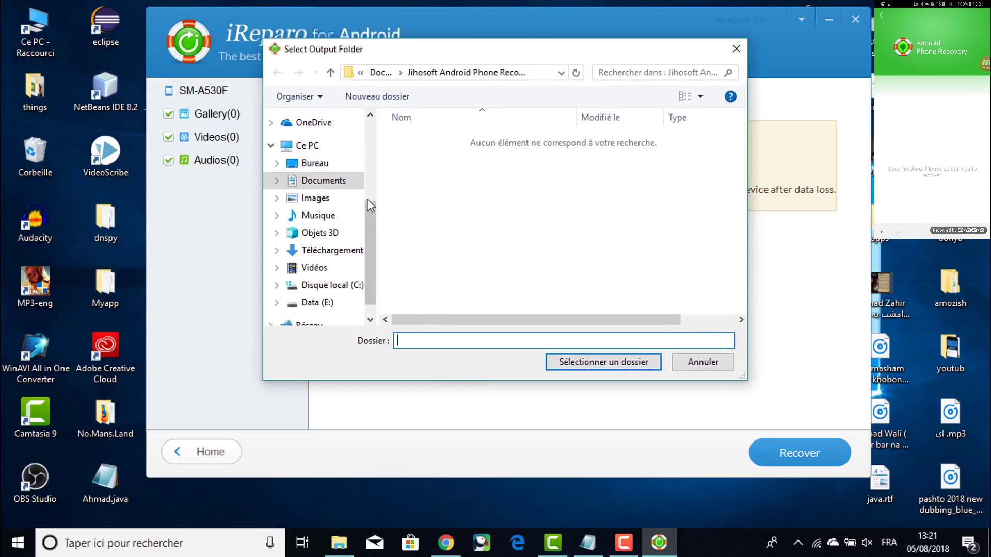
mouse_move(373, 233)
left_mouse_down()
mouse_move(376, 155)
mouse_move(381, 223)
left_mouse_up()
left_click(302, 184)
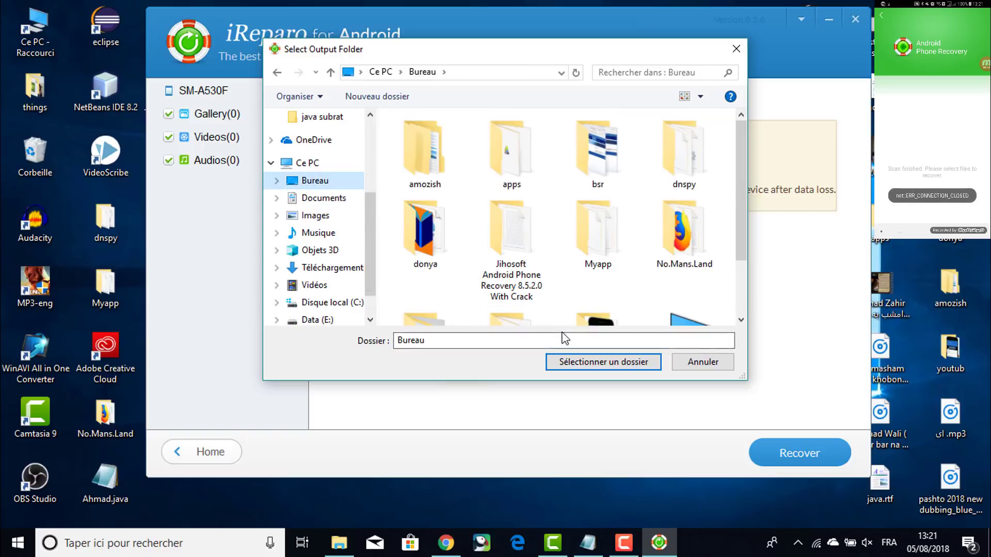
left_click(702, 363)
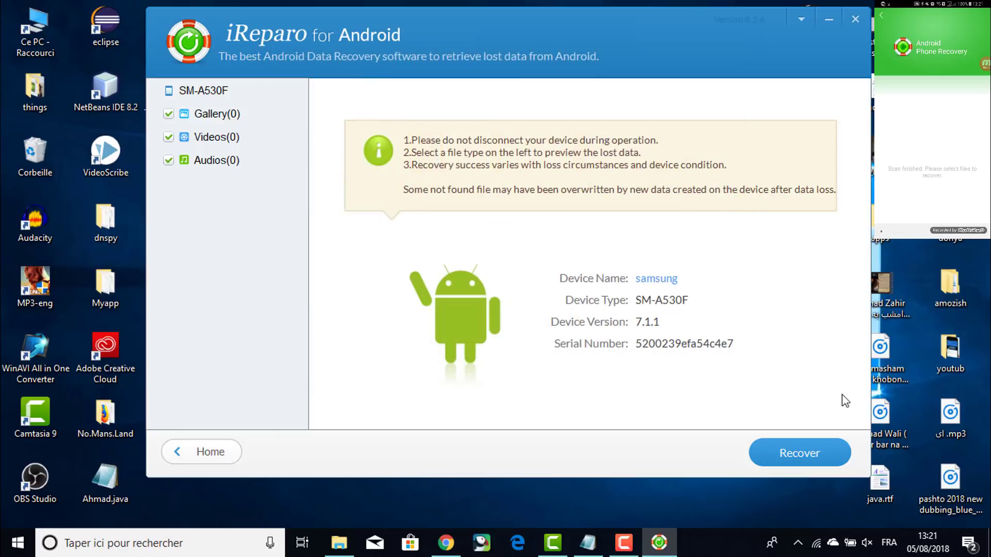
left_click(795, 24)
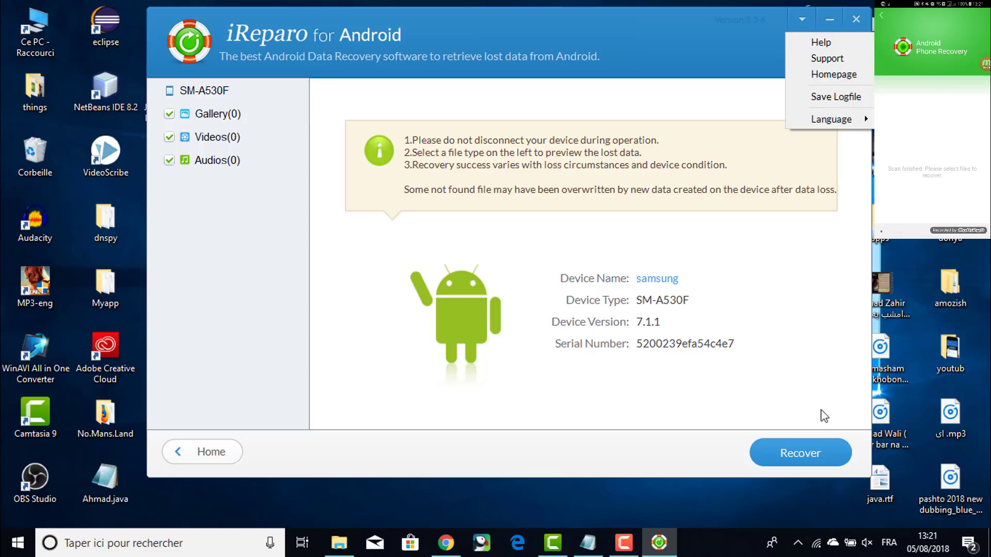
left_click(835, 397)
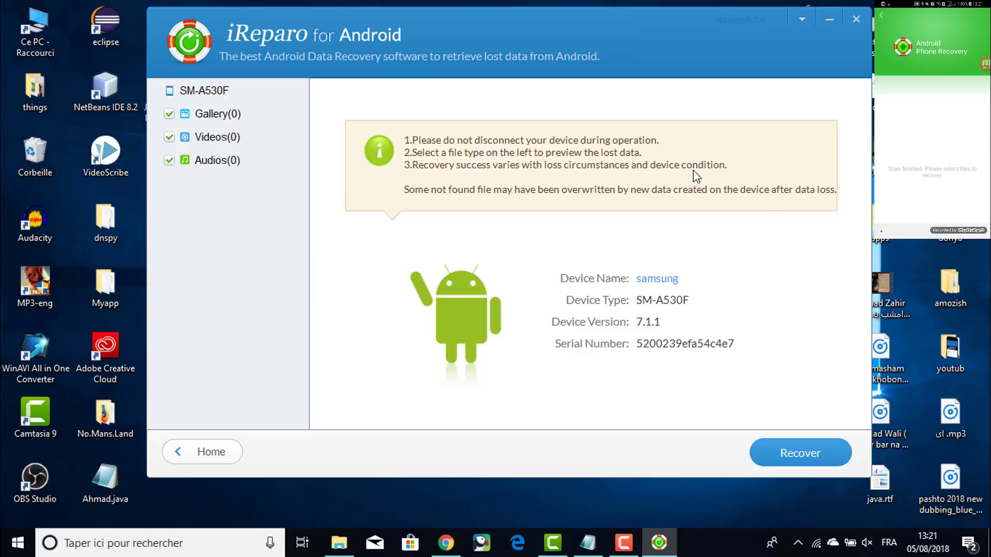
left_click(785, 464)
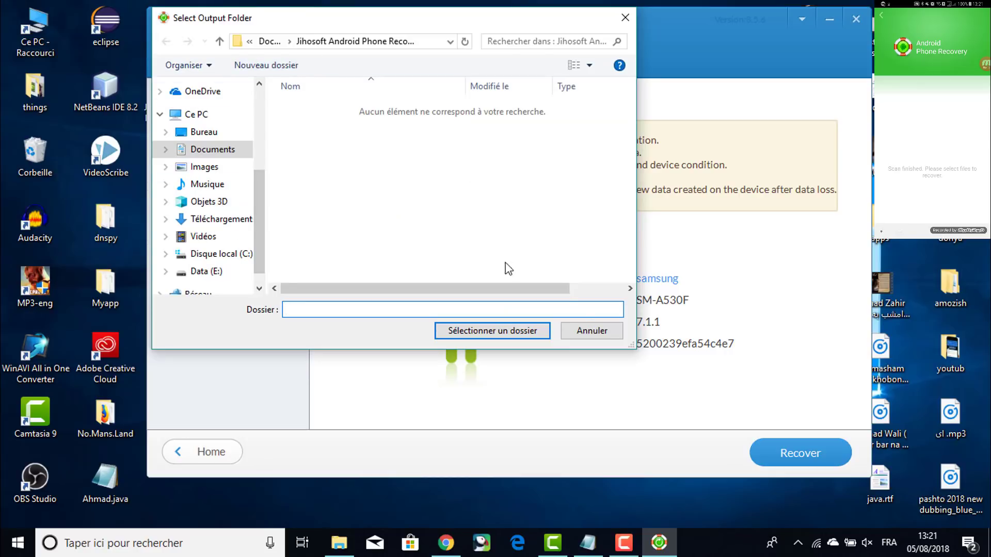
left_click(577, 336)
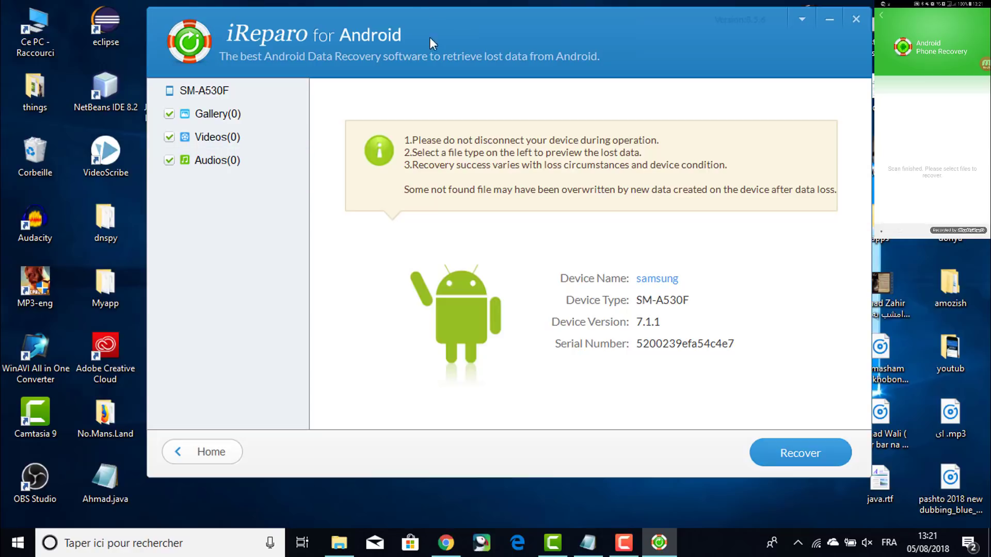
Move the iReparo for Android window aside to uncover the desktop shortcuts, and check the list of available Wi-Fi networks
left_click_drag(442, 25, 454, 55)
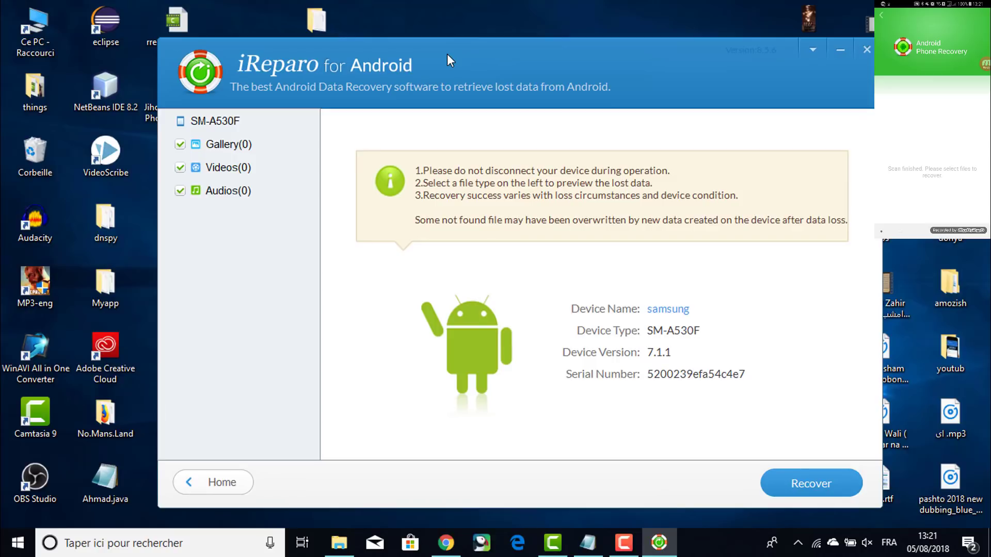
left_click_drag(381, 54, 588, 11)
left_click_drag(326, 25, 186, 160)
left_click_drag(692, 20, 583, 15)
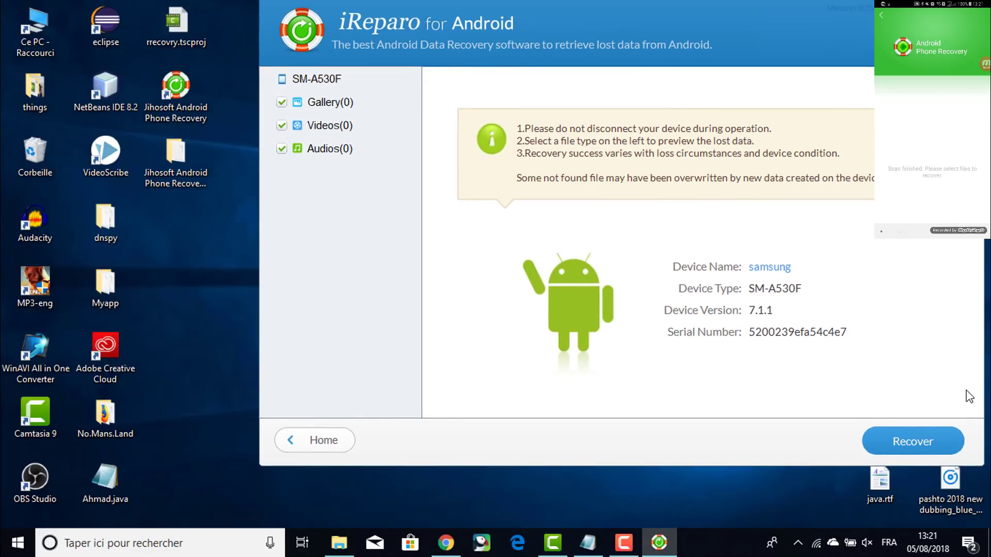
left_click(818, 540)
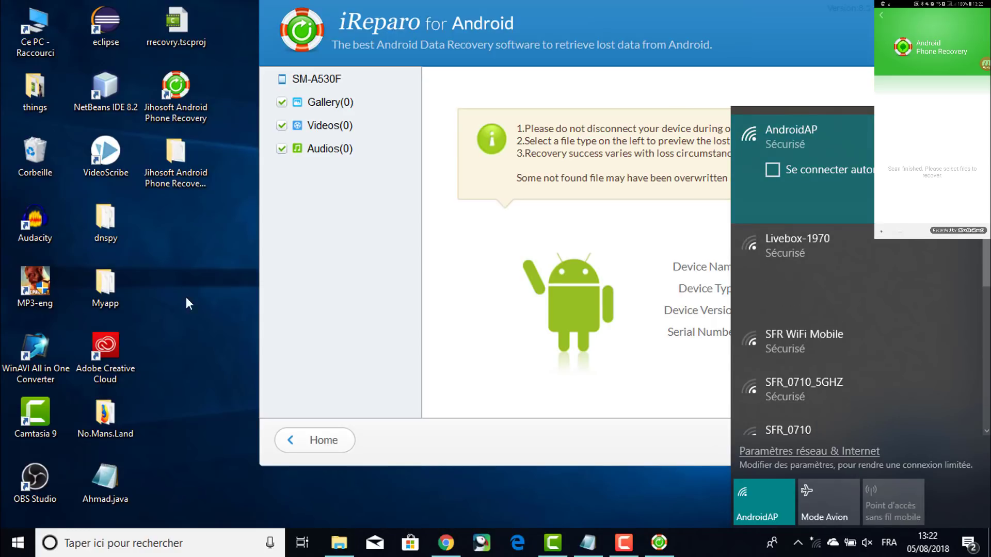
left_click(210, 326)
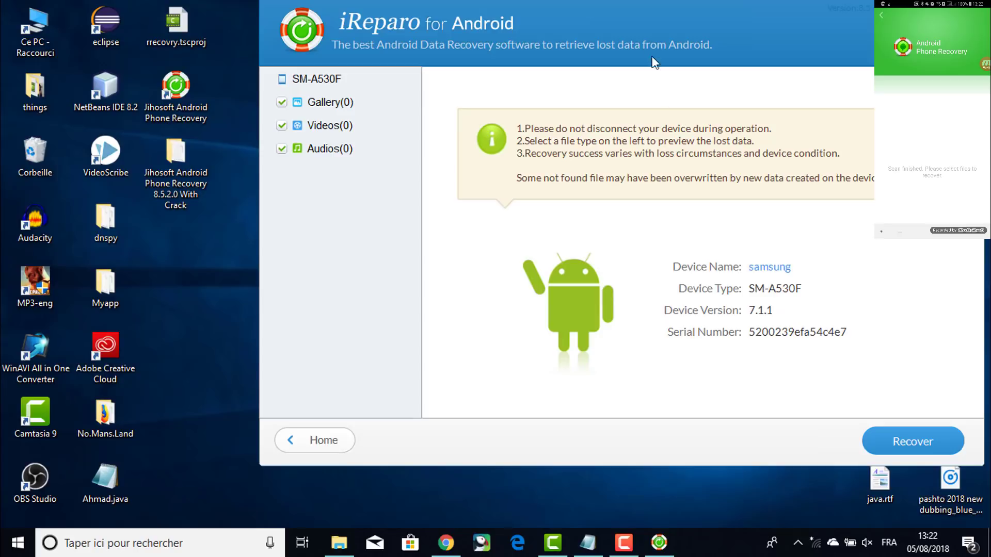
left_click_drag(637, 14, 584, 15)
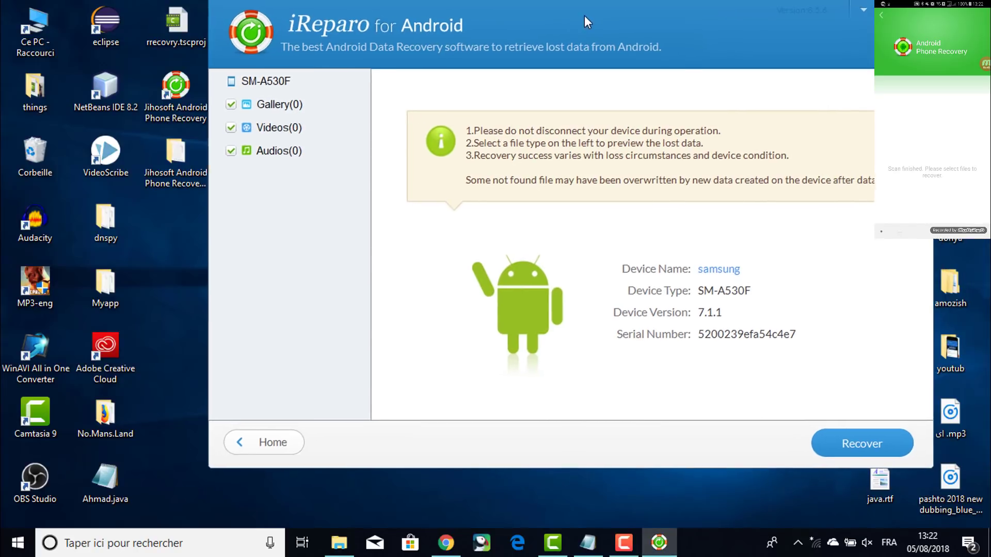
left_click(844, 454)
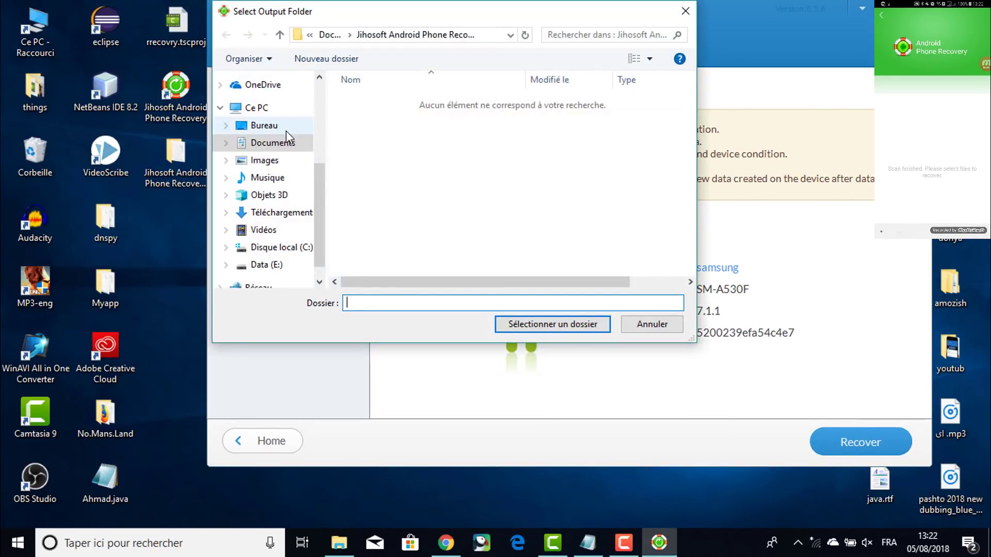
left_click_drag(367, 11, 431, 30)
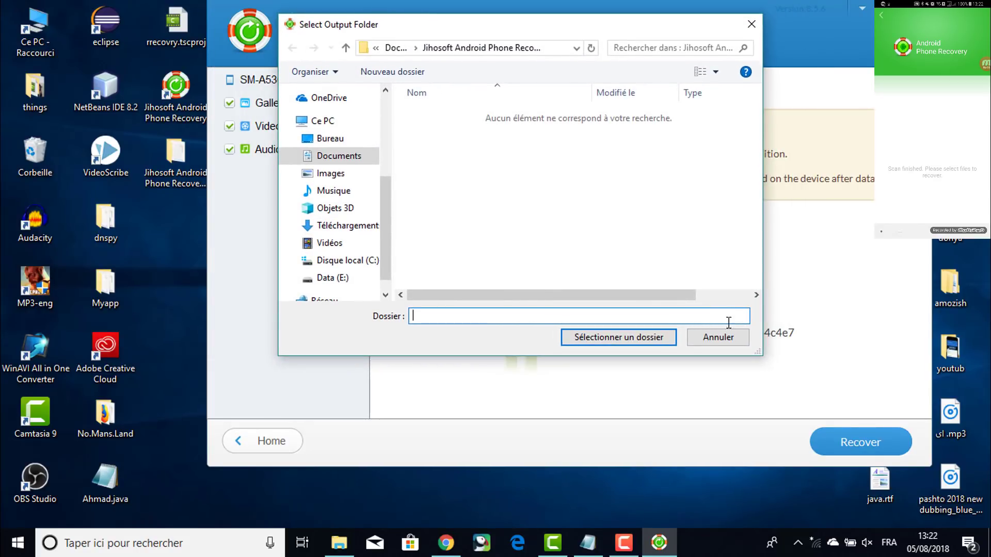
left_click(718, 340)
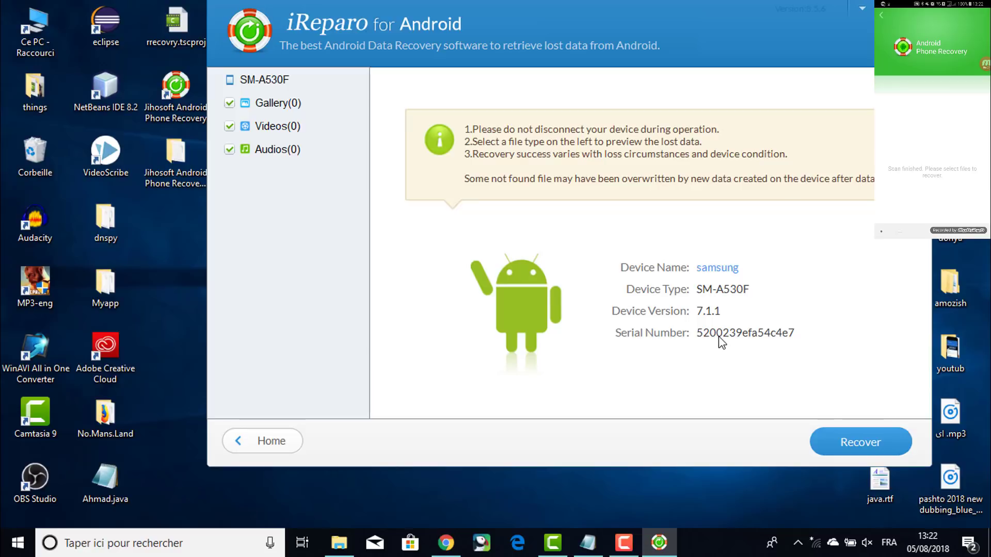
Open Serial Key.txt from the Serial Key subfolder of the Jihosoft Android Phone Recovery 8.5.2.0 With Crack folder
double_click(177, 174)
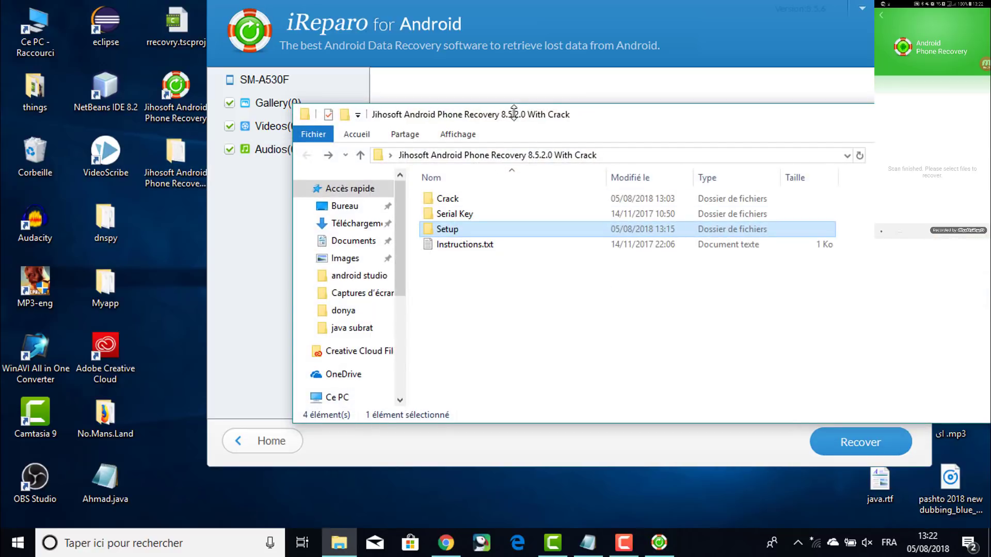
left_click(490, 201)
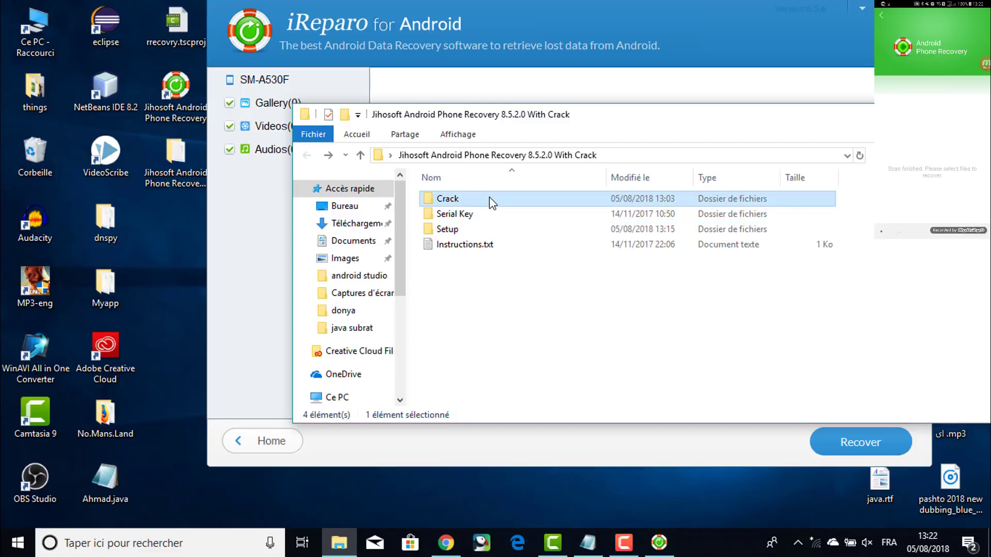
left_click(464, 216)
double_click(464, 214)
double_click(464, 201)
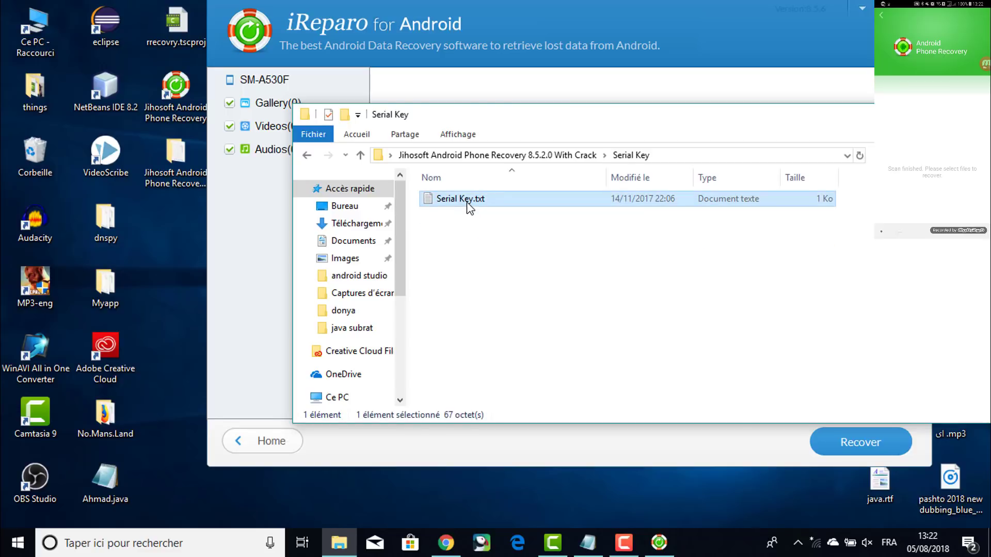
left_click_drag(516, 115, 684, 132)
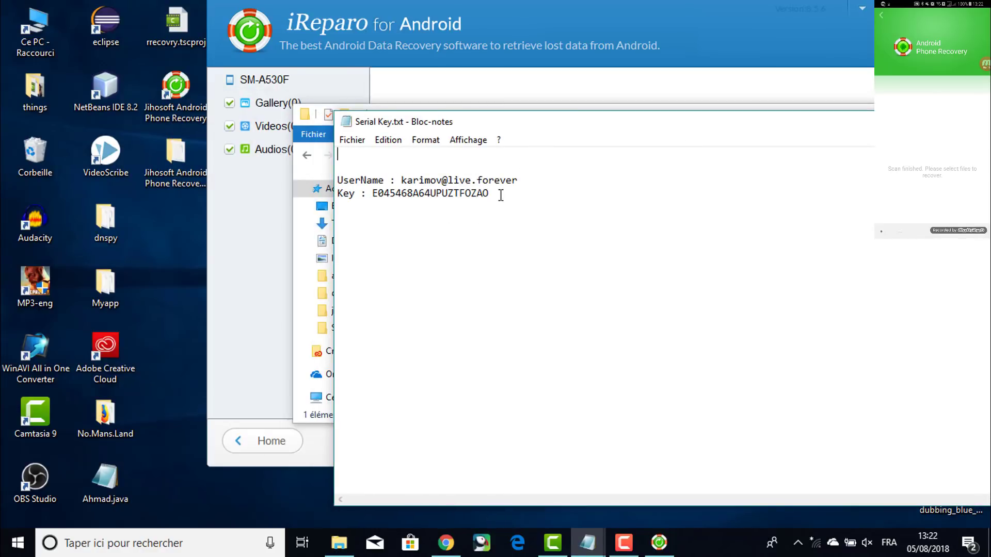
Highlight the user name and the licence key in Serial Key.txt, and close the file and its folder window
left_click_drag(502, 195, 337, 194)
left_click(527, 178)
left_click_drag(402, 179, 531, 179)
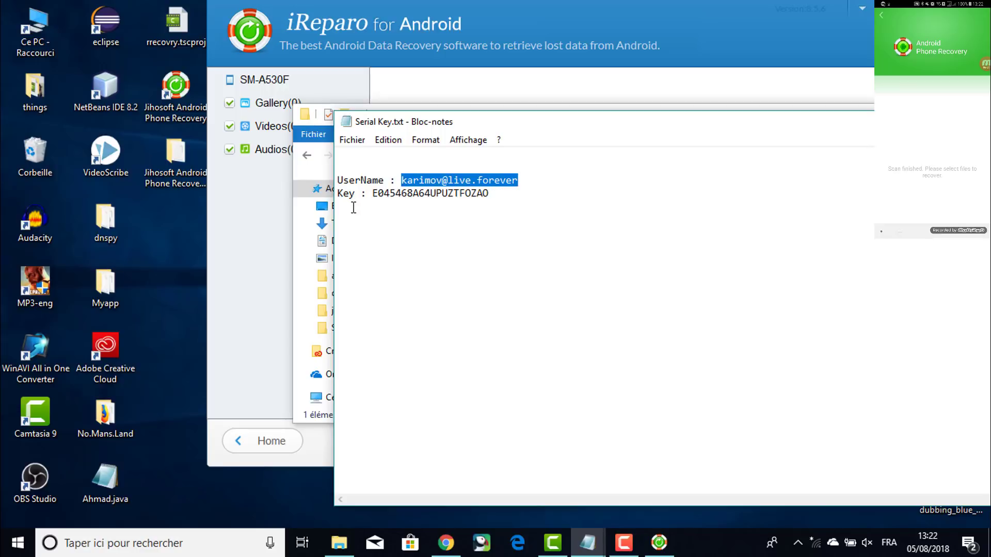
left_click_drag(370, 193, 491, 197)
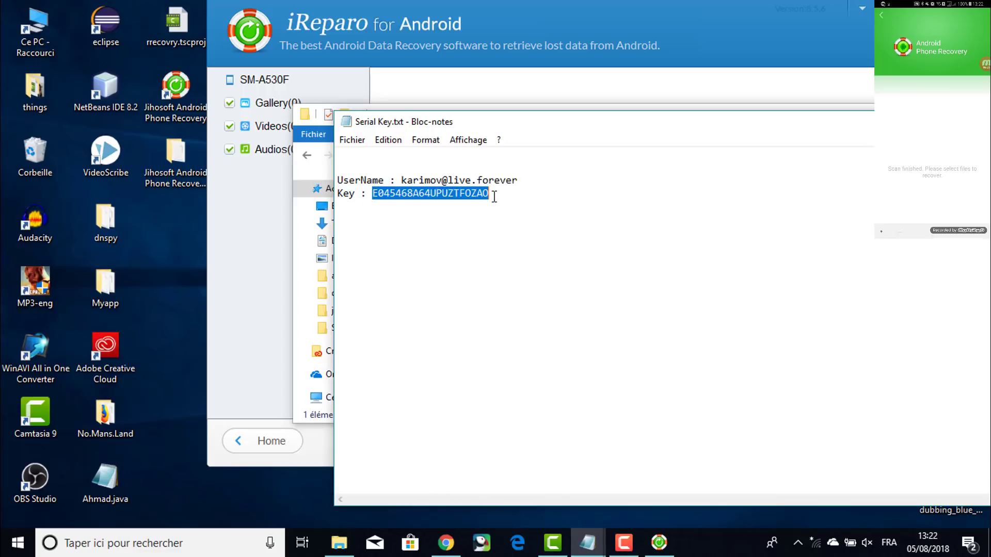
left_click_drag(560, 128, 292, 117)
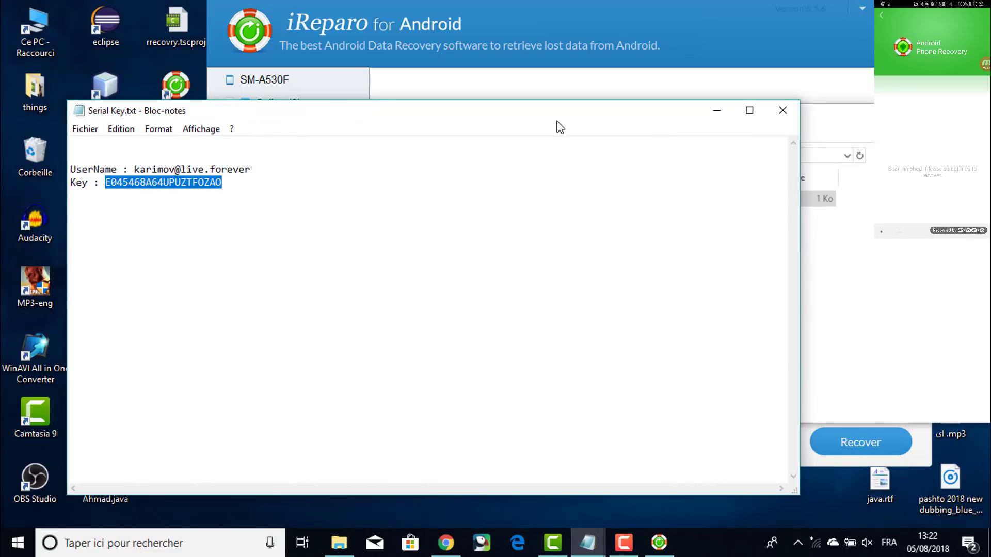
left_click_drag(517, 118, 459, 136)
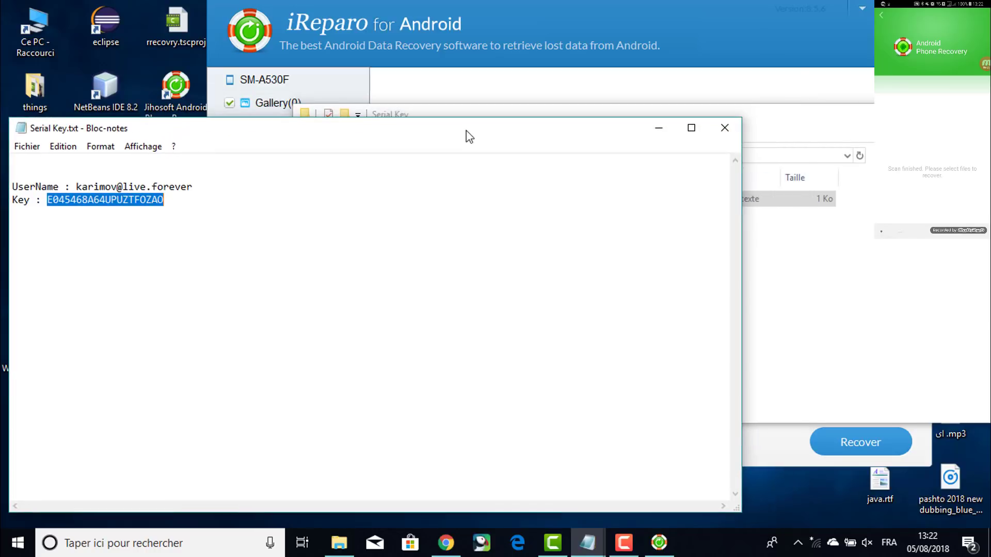
left_click(724, 128)
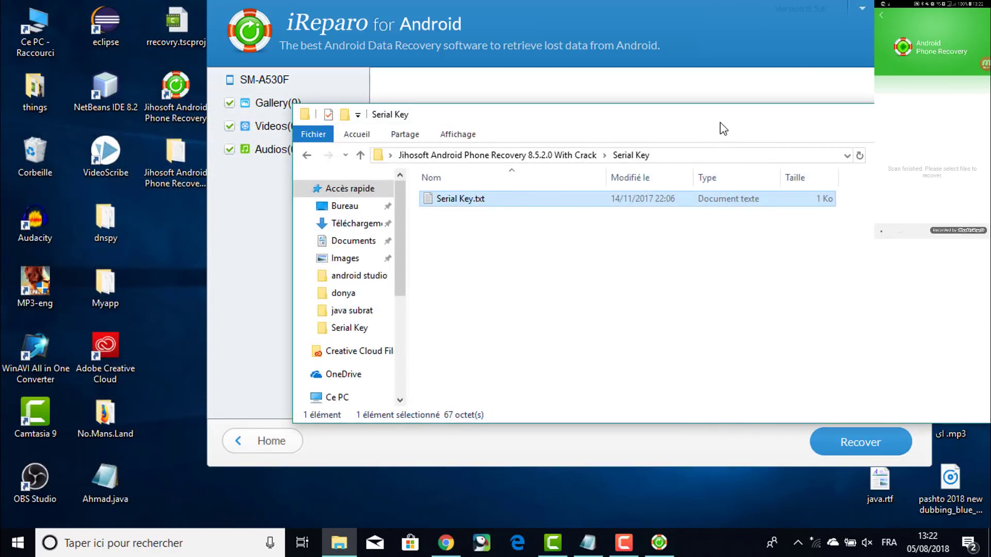
left_click_drag(730, 124, 626, 122)
left_click(841, 112)
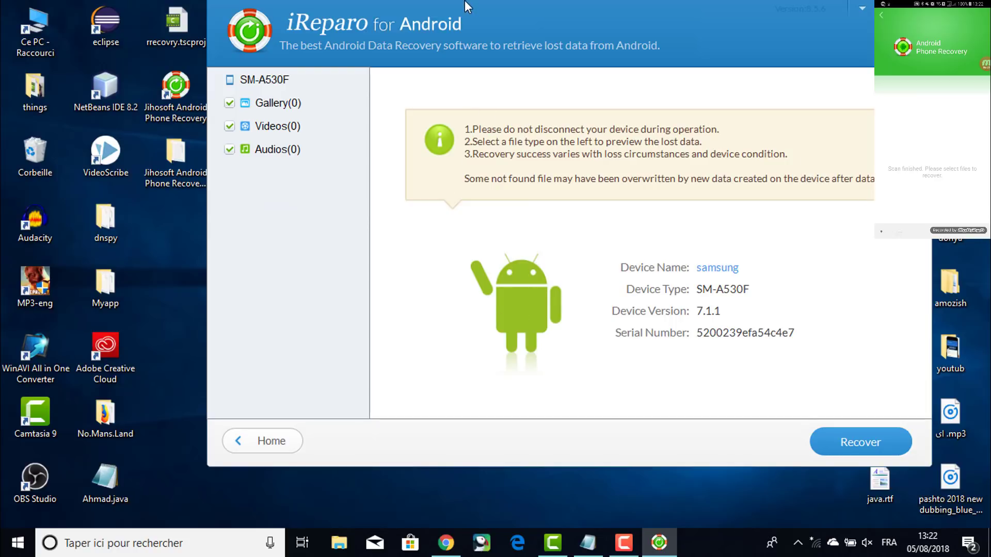
Examine the output folder selection for the recovery and the program's options menu without choosing anything
left_click_drag(488, 7, 502, 8)
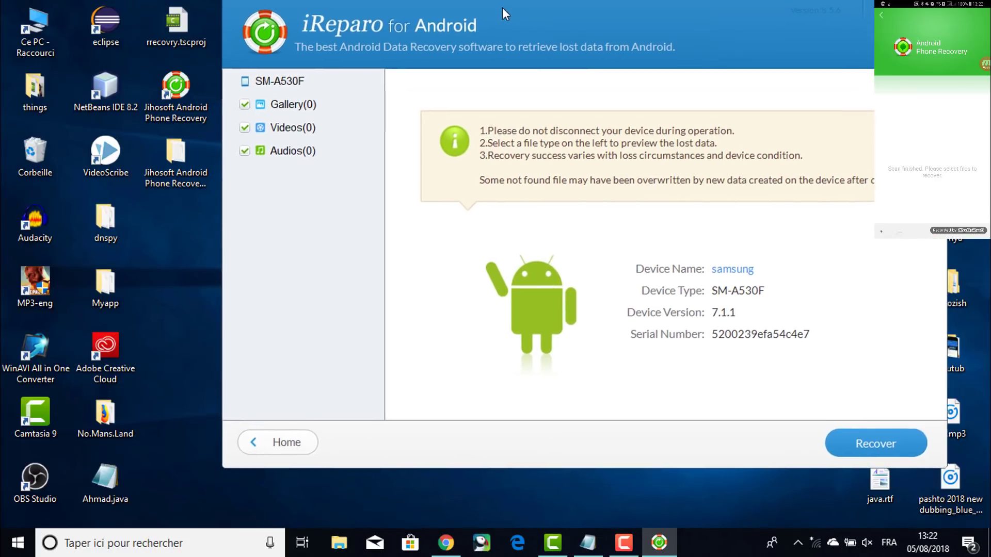
left_click(865, 444)
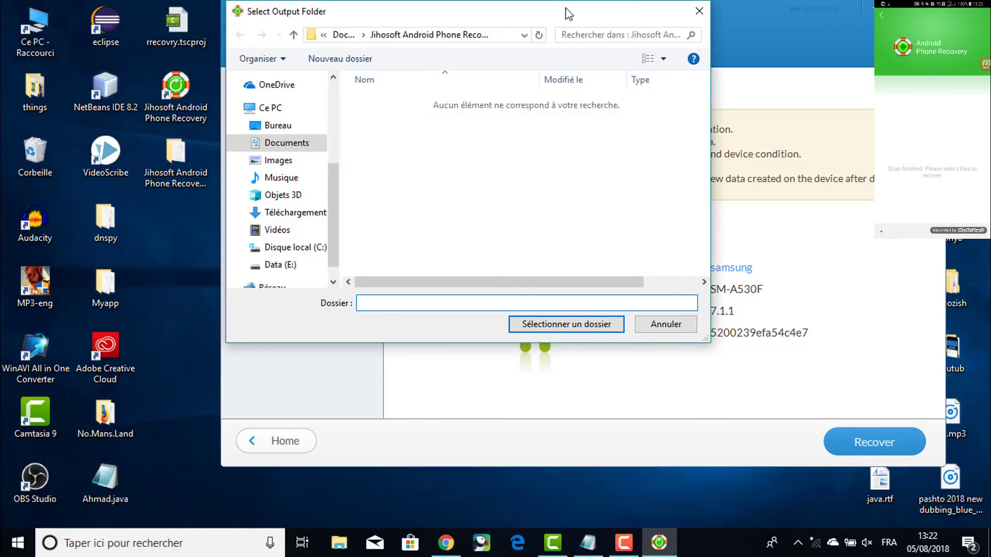
left_click_drag(564, 8, 580, 37)
left_click(719, 43)
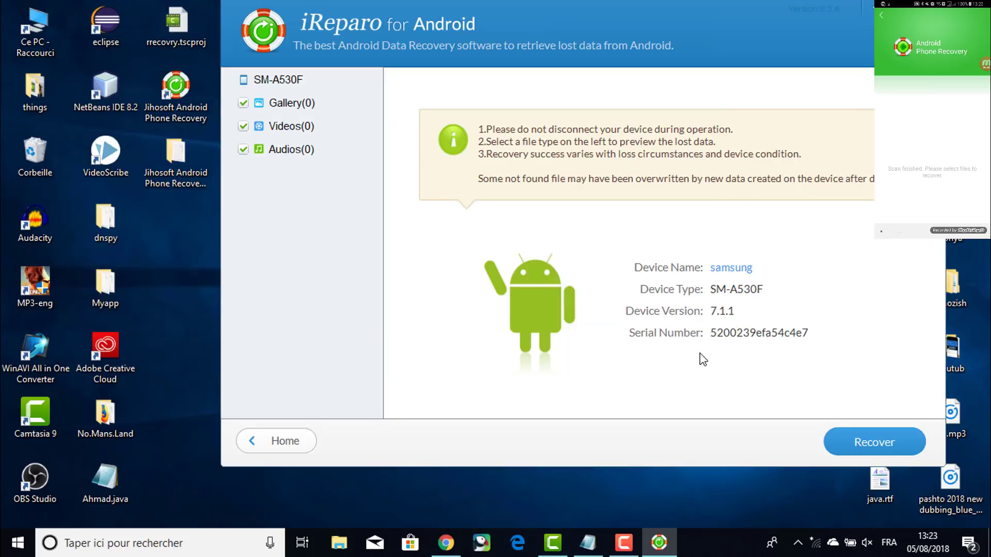
left_click(848, 444)
left_click(709, 38)
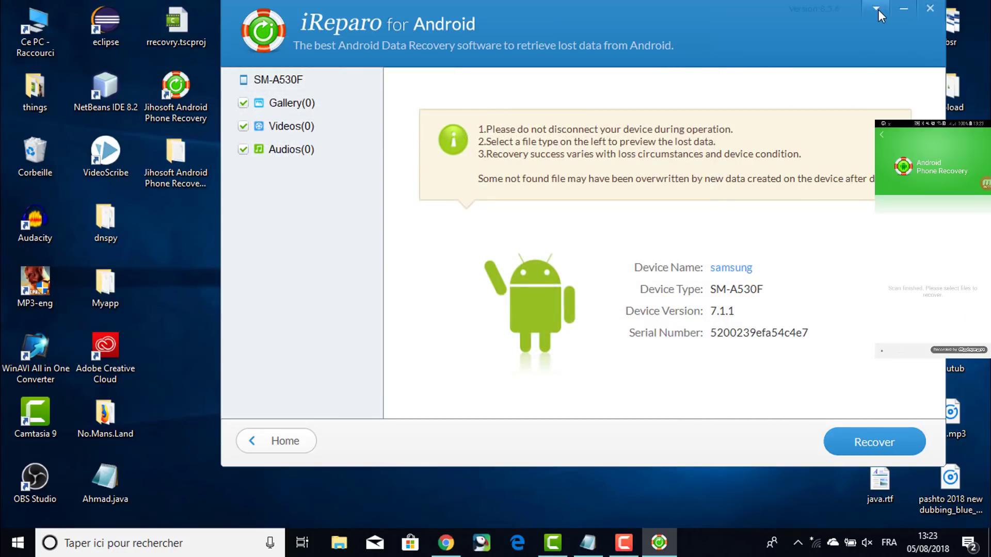
left_click(875, 8)
mouse_move(909, 113)
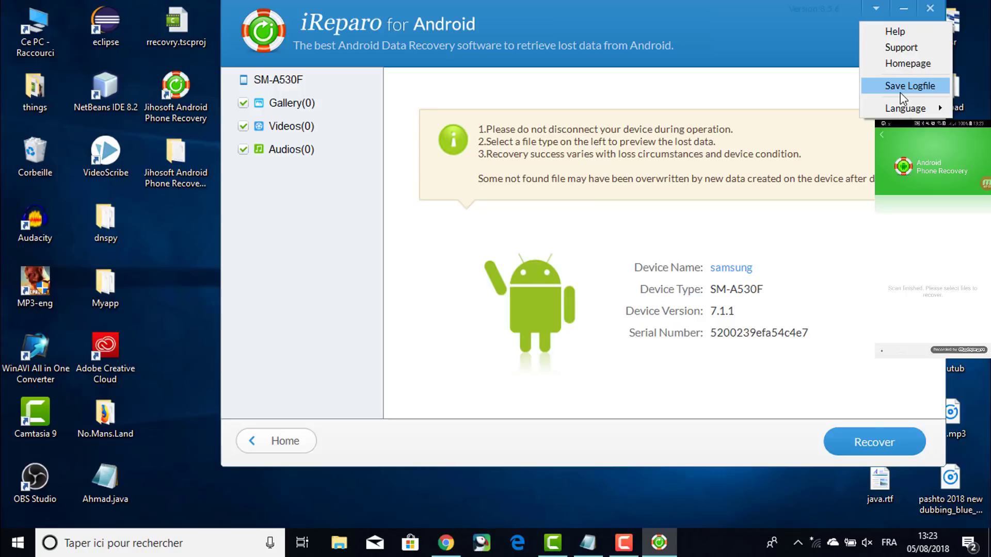
left_click(711, 14)
left_click(864, 442)
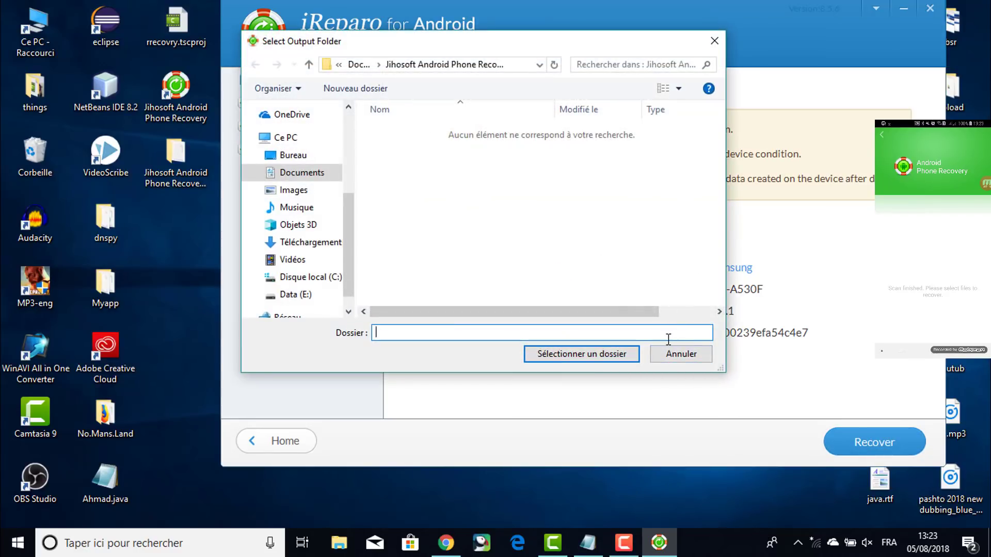
left_click(676, 356)
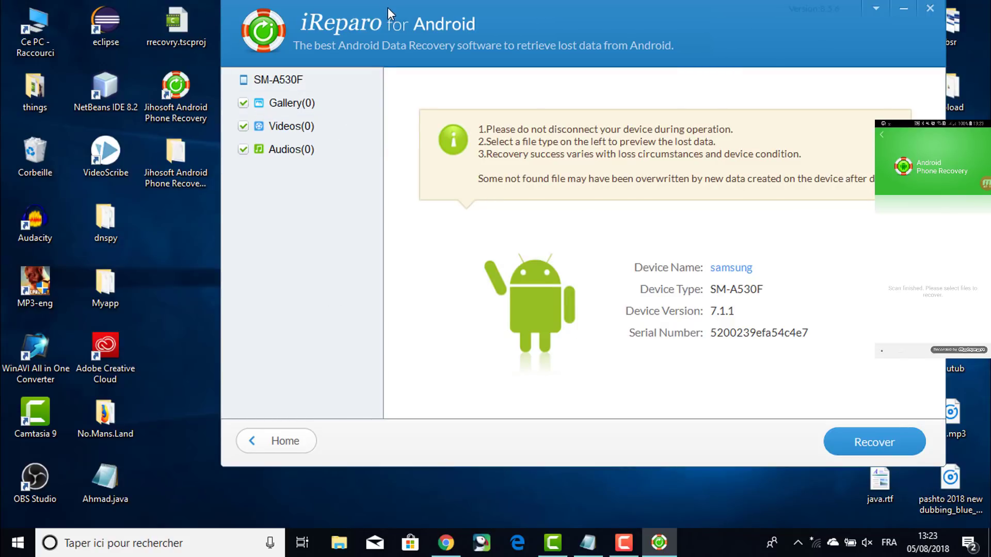
Bring up the open Serial Key.txt file, highlight its user name and licence key, and close the file
left_click_drag(388, 7, 395, 5)
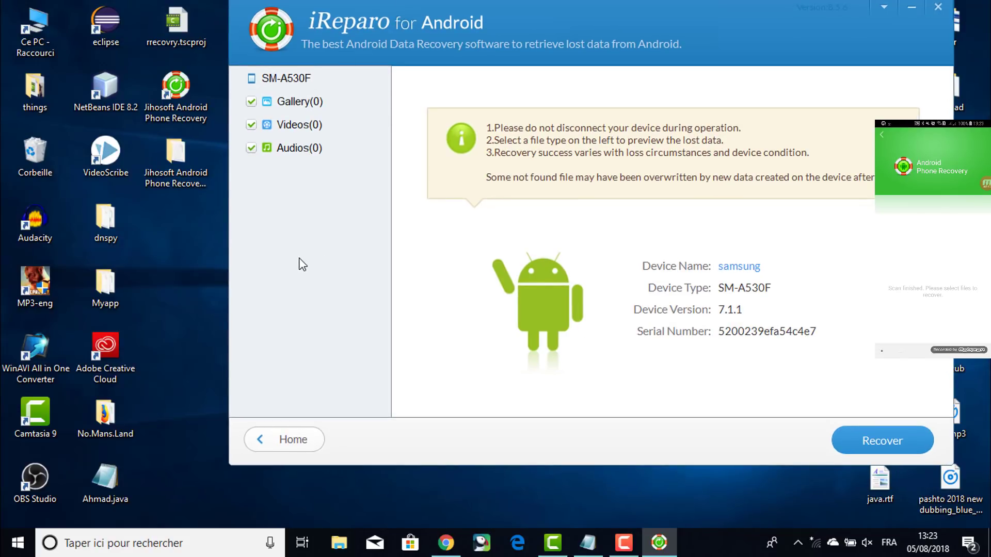
left_click(599, 543)
left_click_drag(268, 153, 388, 153)
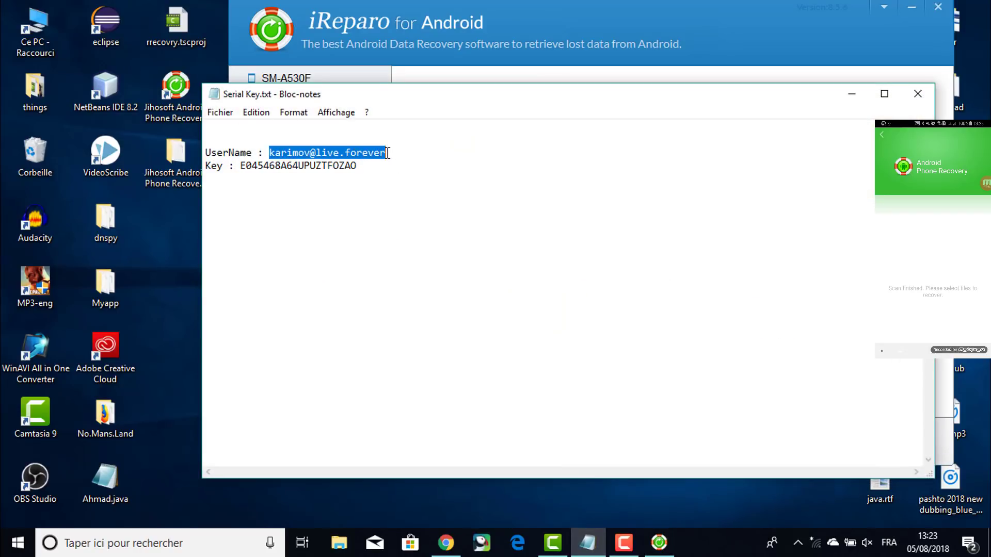
left_click_drag(233, 168, 471, 159)
left_click(916, 93)
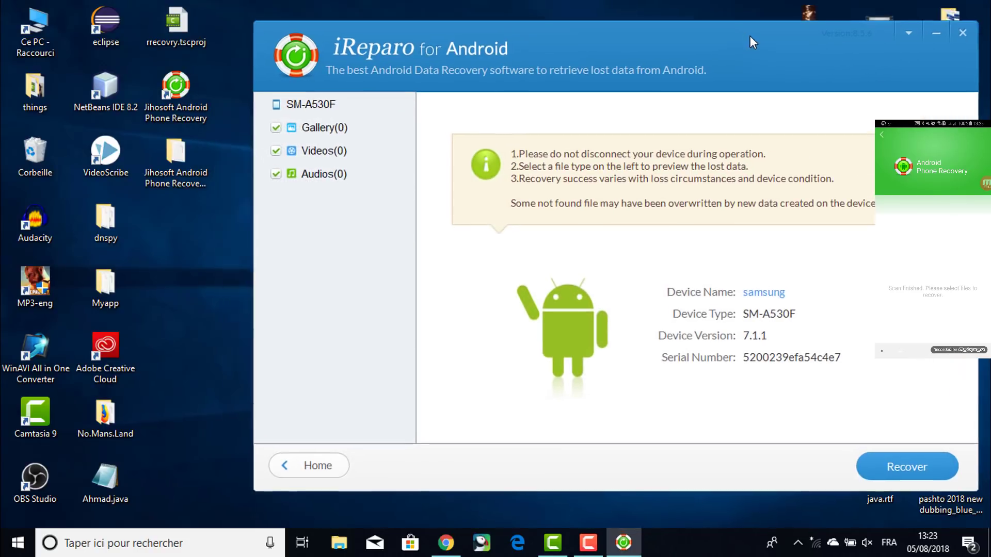
Start recovering the scanned files and browse to the Bureau folder for the output location
left_click(885, 456)
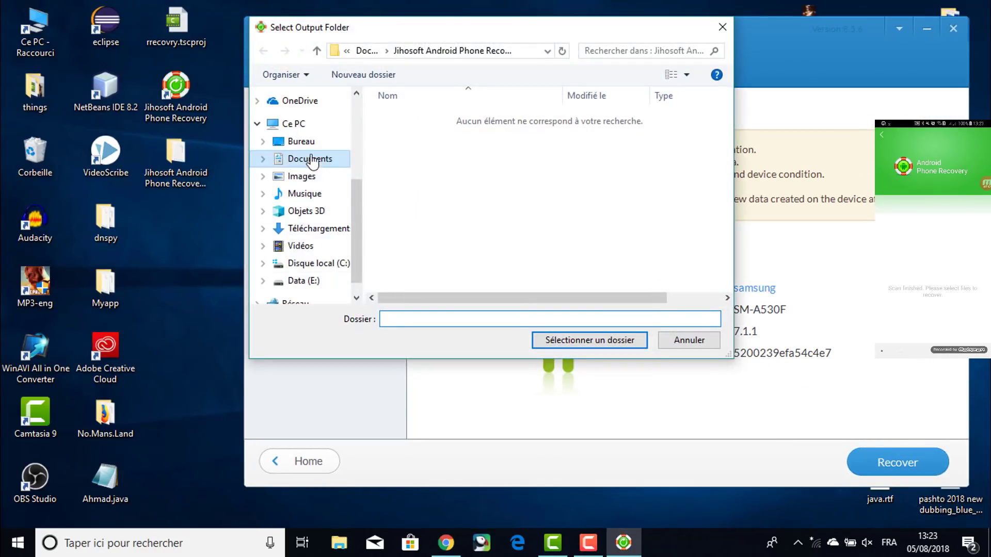
left_click(302, 142)
left_click(423, 320)
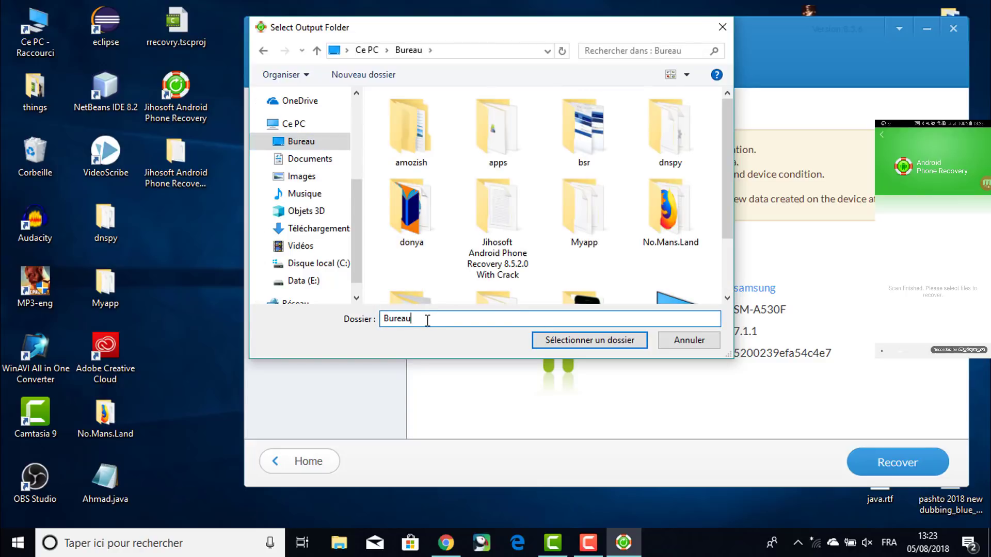
left_click_drag(420, 320, 383, 320)
type("fffff")
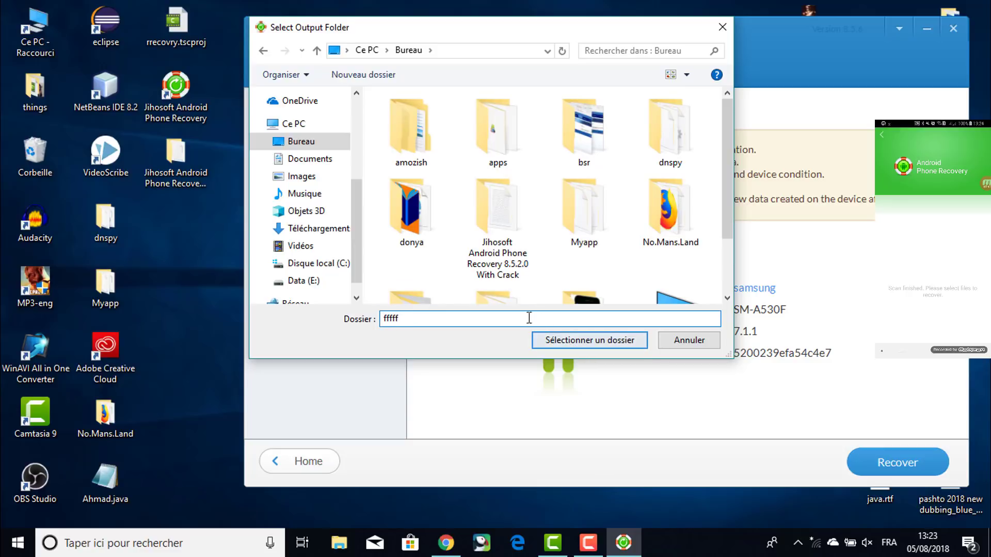
key("BackSpace")
key("BackSpace")
key("BackSpace")
key("BackSpace")
key("BackSpace")
Select the upload folder on the desktop as the output folder and run the recovery into it
left_click_drag(729, 142, 717, 208)
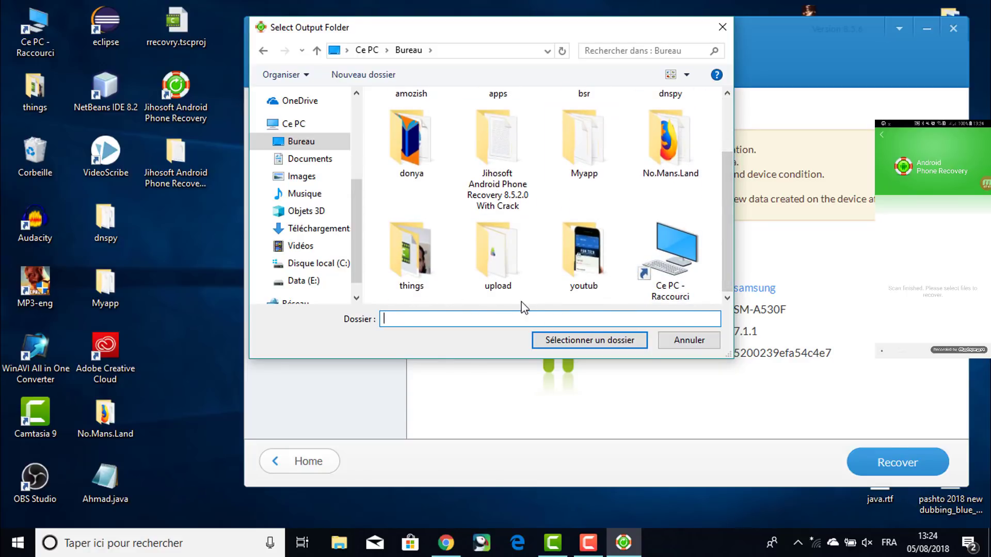
left_click(523, 265)
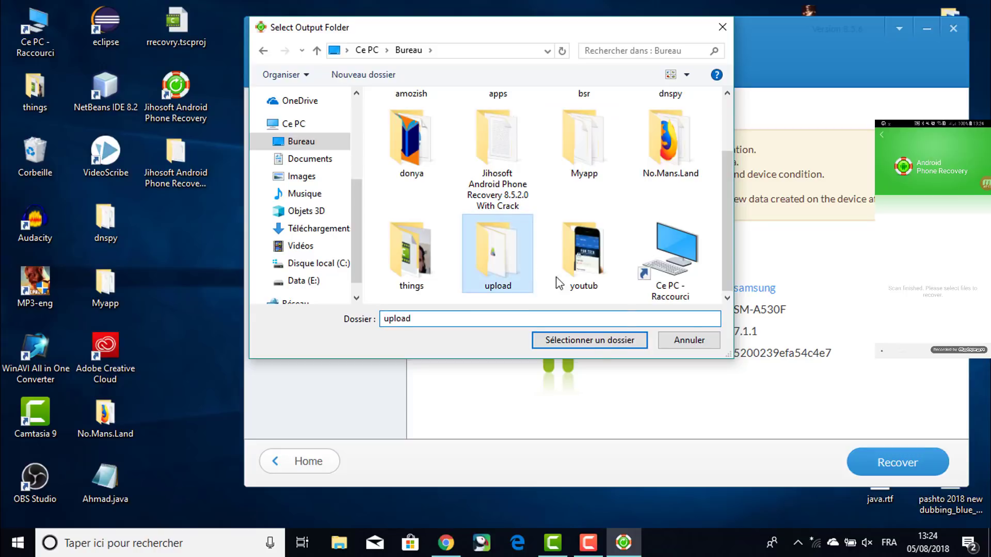
left_click(593, 343)
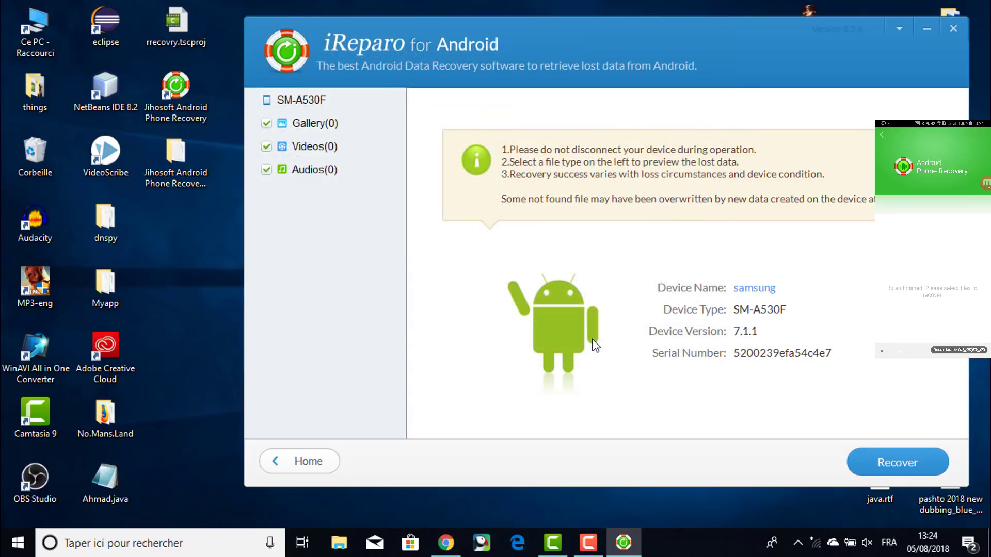
left_click(869, 452)
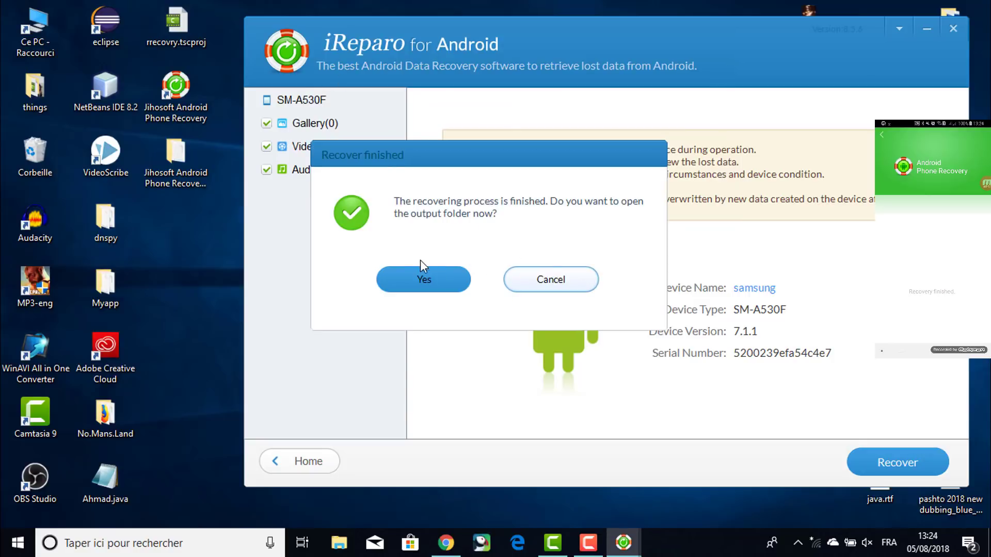
Decline opening the output folder and close iReparo for Android
left_click(535, 288)
left_click(953, 28)
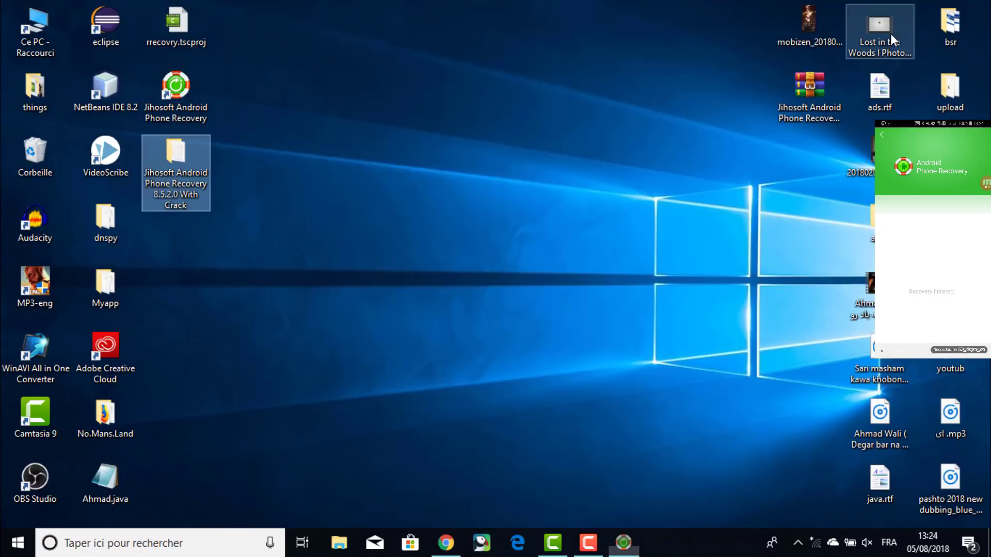
Open the upload folder on the desktop, look through its contents for the recovery output, and close the folder window
double_click(952, 84)
scroll(405, 289, "down", 15)
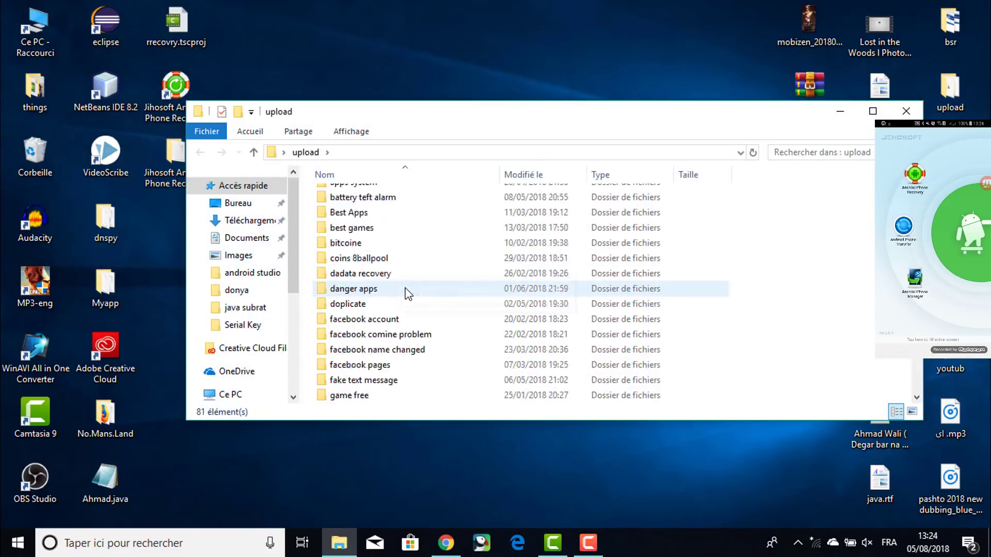
scroll(405, 294, "down", 7)
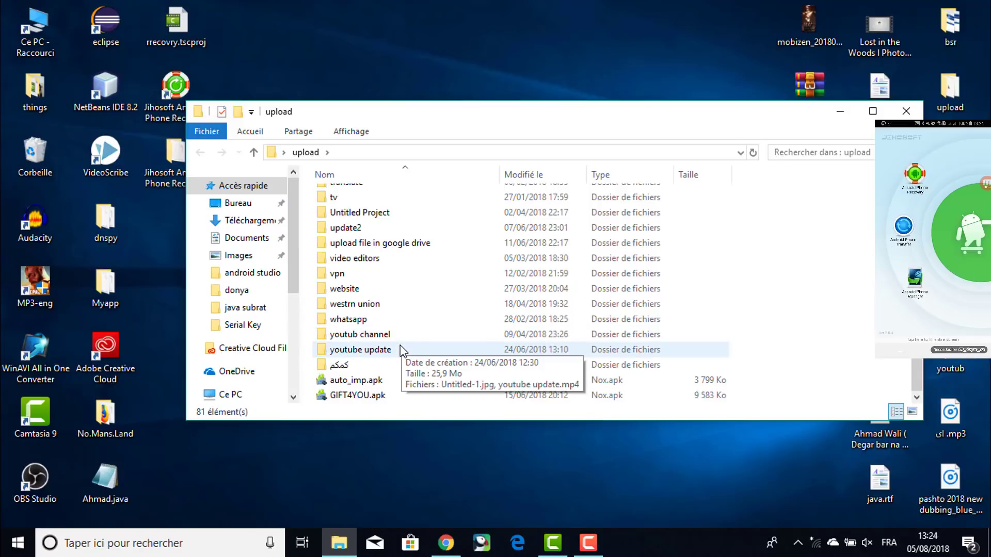
scroll(398, 349, "up", 4)
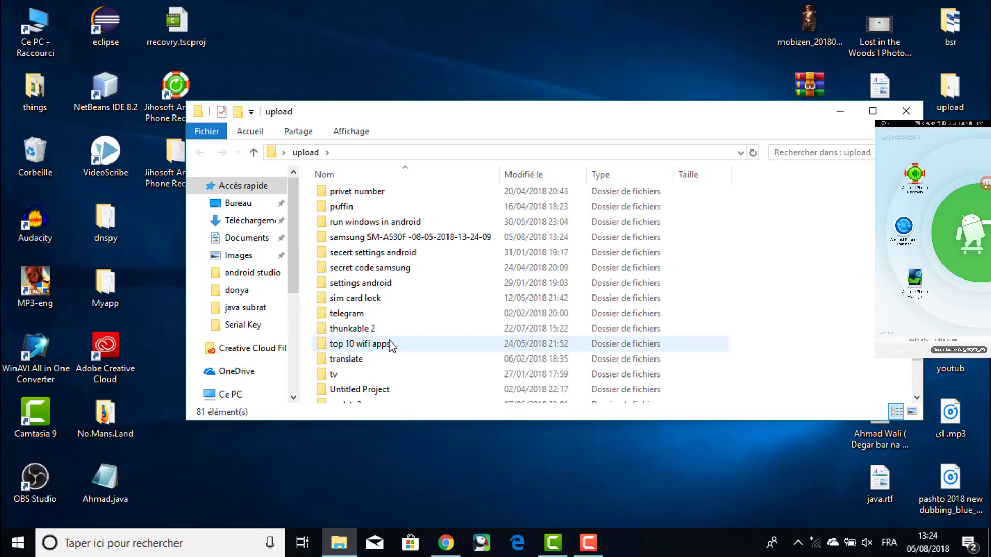
scroll(388, 344, "up", 20)
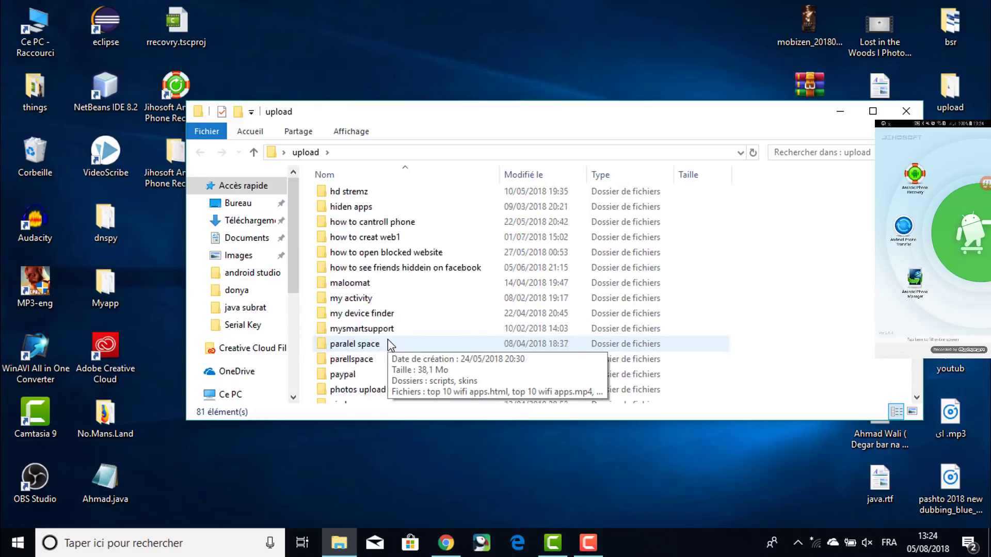
left_click(906, 111)
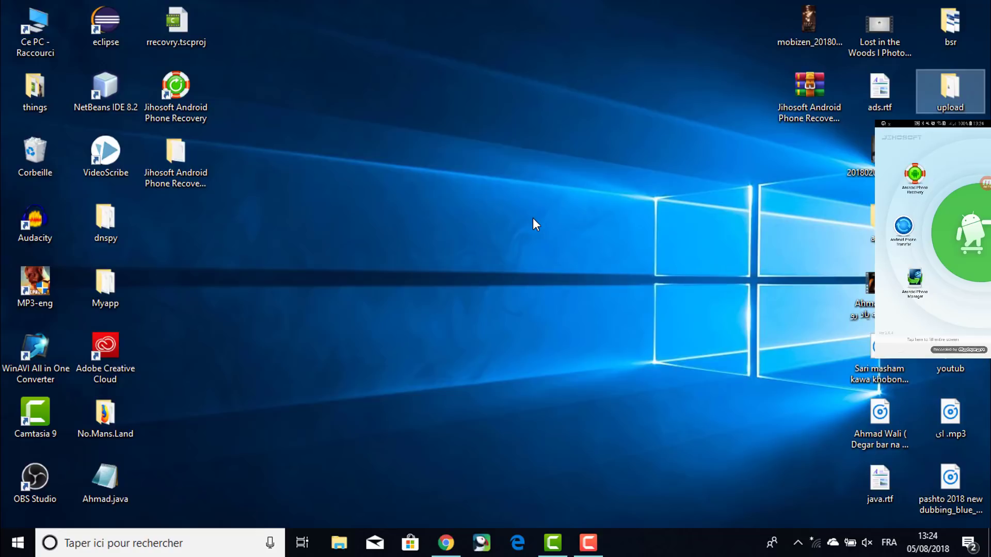
Open Serial Key.txt from the Serial Key subfolder of the Jihosoft Android Phone Recovery 8.5.2.0 With Crack folder
double_click(193, 168)
double_click(376, 213)
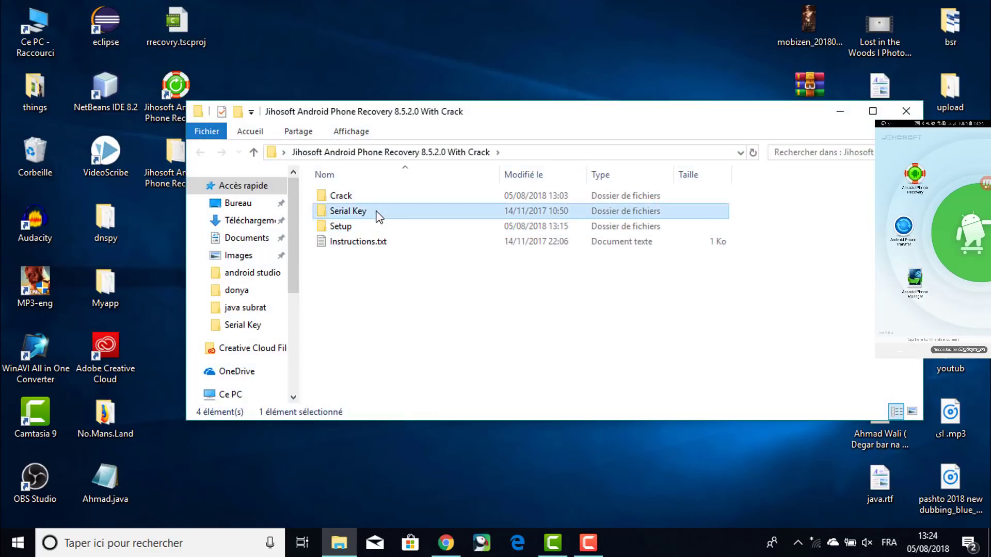
double_click(363, 201)
Highlight the UserName and Key entries with their values in Serial Key.txt, and close the file
left_click_drag(269, 152, 359, 164)
double_click(219, 152)
double_click(215, 165)
left_click_drag(267, 152, 384, 151)
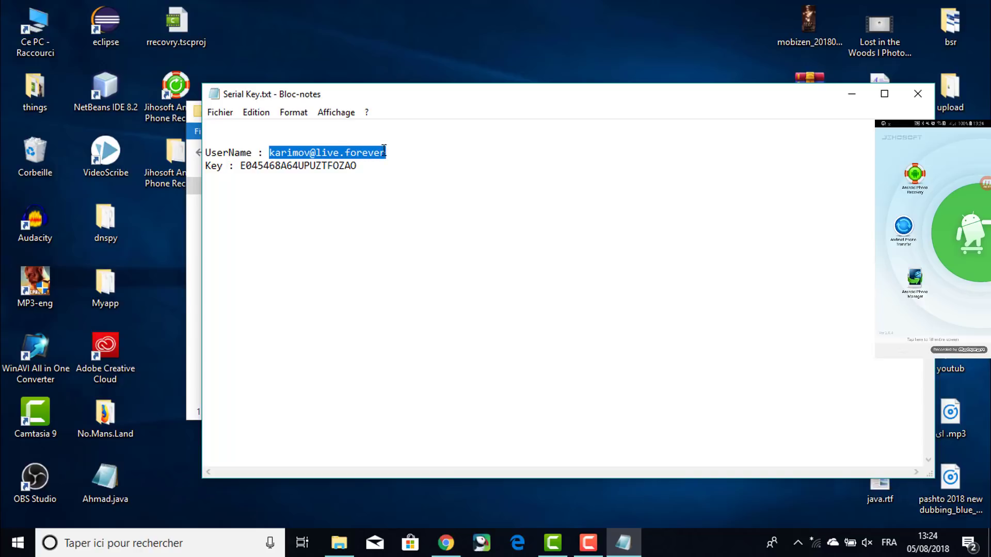
left_click_drag(240, 165, 357, 165)
left_click(917, 93)
left_click_drag(653, 107, 646, 102)
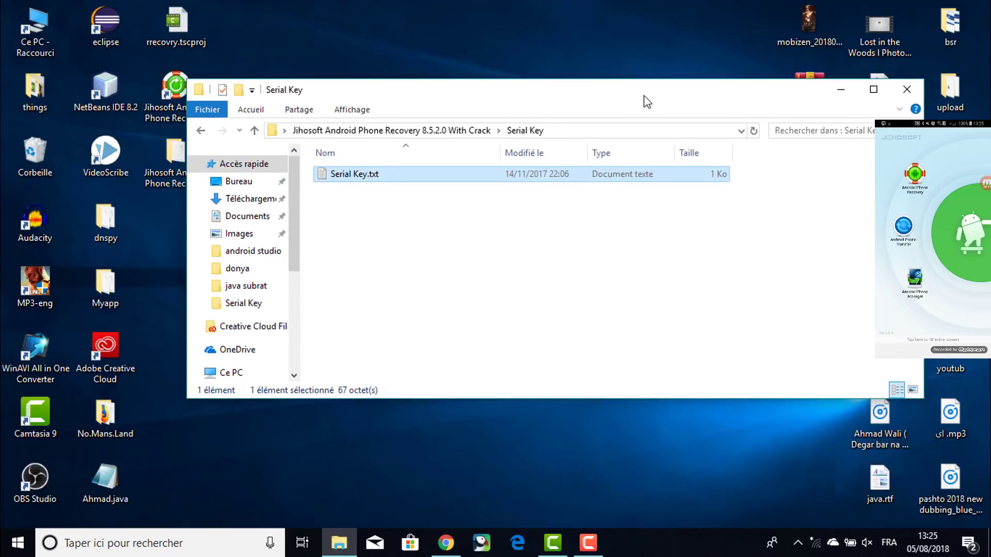